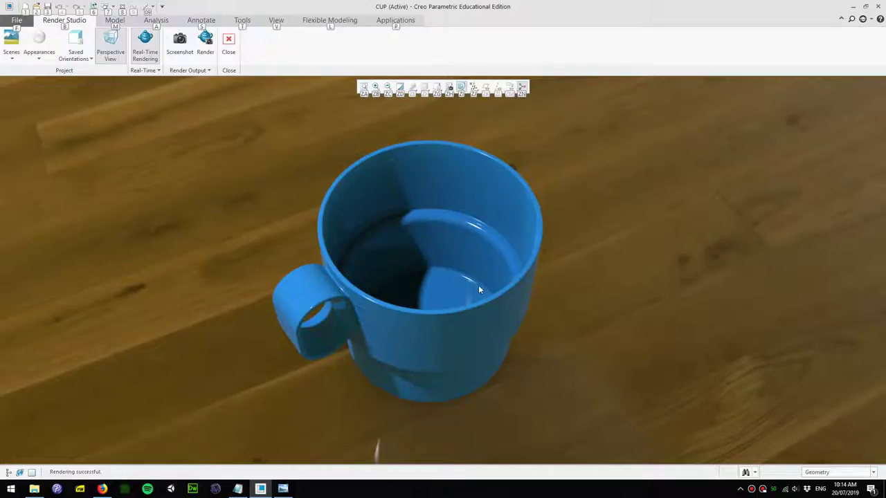
# Restore the File Explorer window listing the E: drive over the rendered blue cup
pyautogui.moveTo(39, 490)
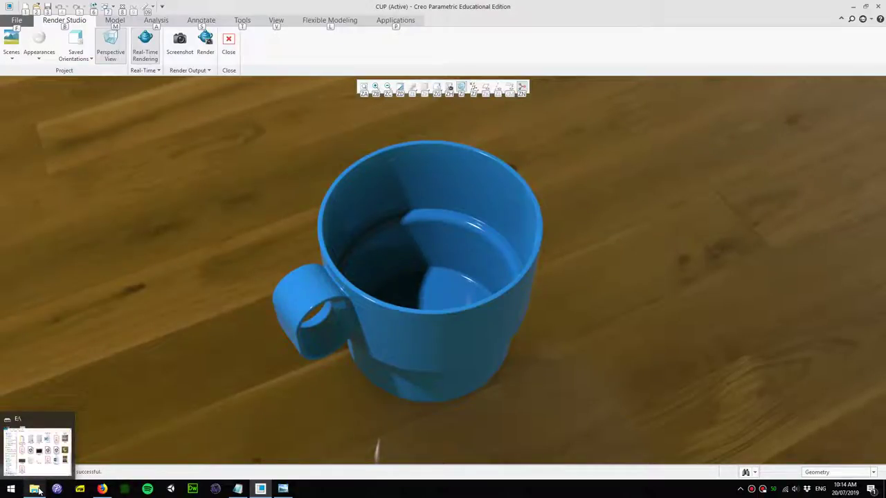
pyautogui.click(38, 491)
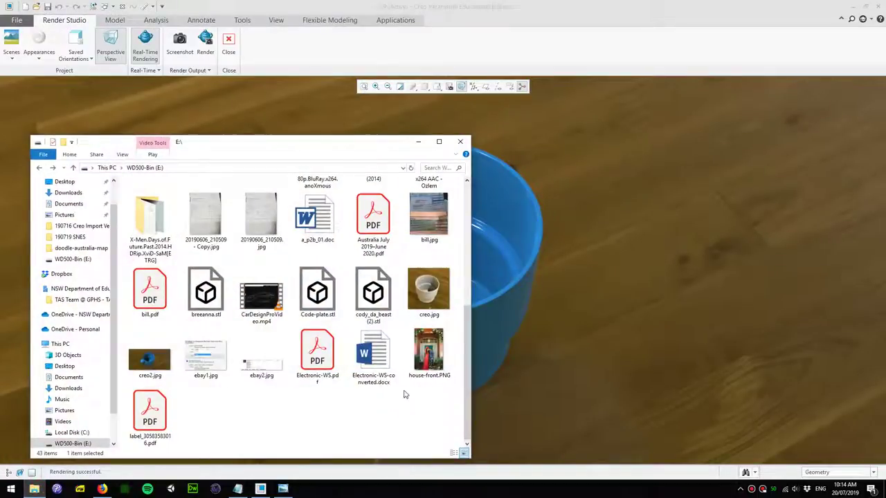
# Open the earlier render creo.jpg in Windows Photo Viewer
pyautogui.doubleClick(429, 290)
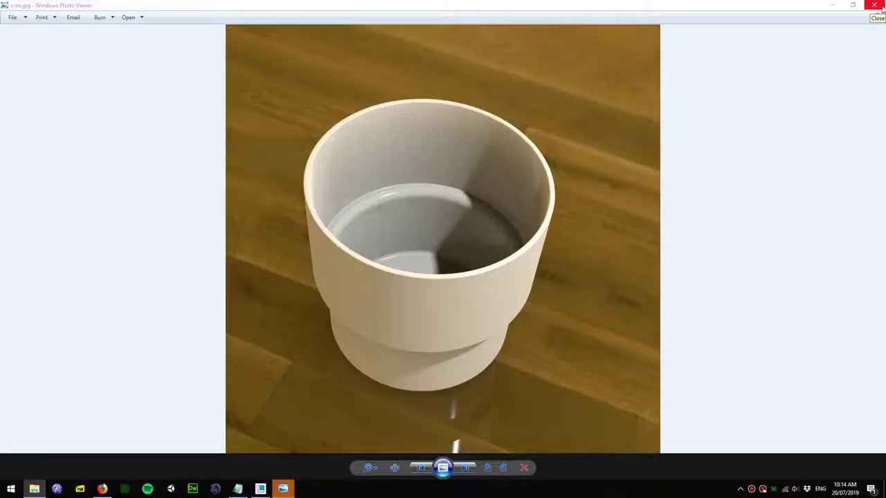
# Close the photo viewer and leave Render Studio to return to modelling in Creo
pyautogui.click(874, 5)
pyautogui.click(284, 42)
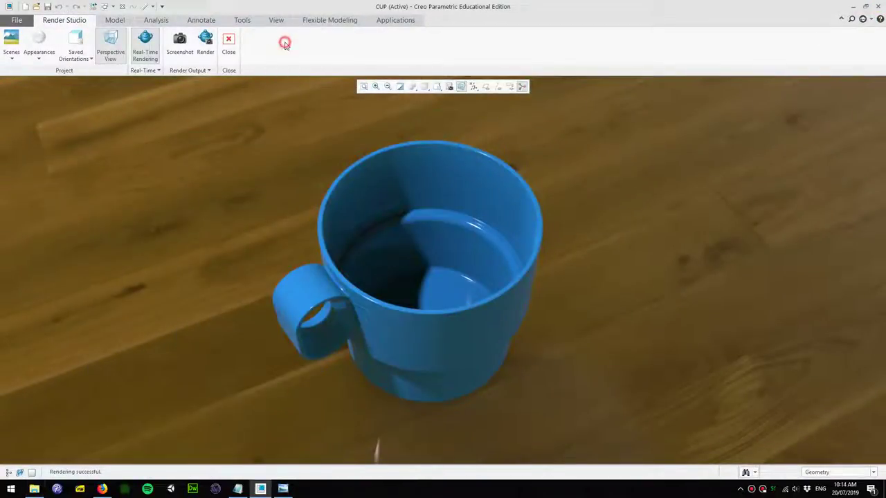
pyautogui.click(232, 47)
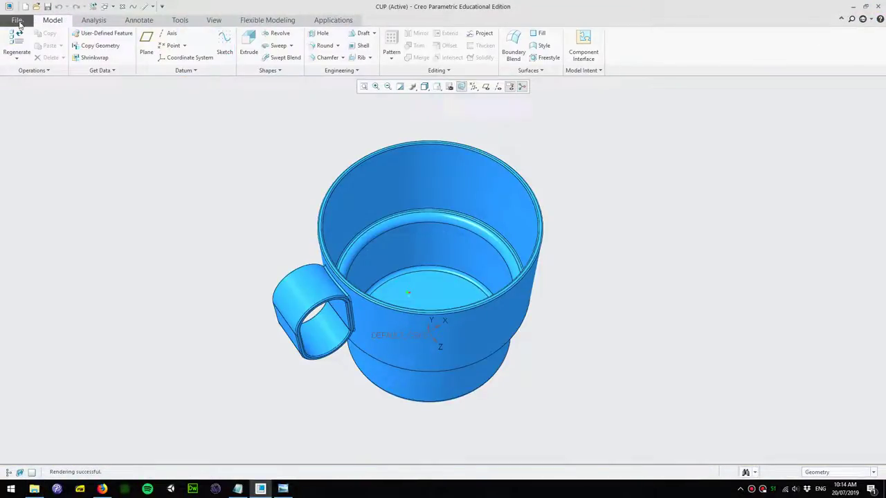
# Create a new part without the default template, using solid_part_mmks
pyautogui.click(19, 22)
pyautogui.click(26, 12)
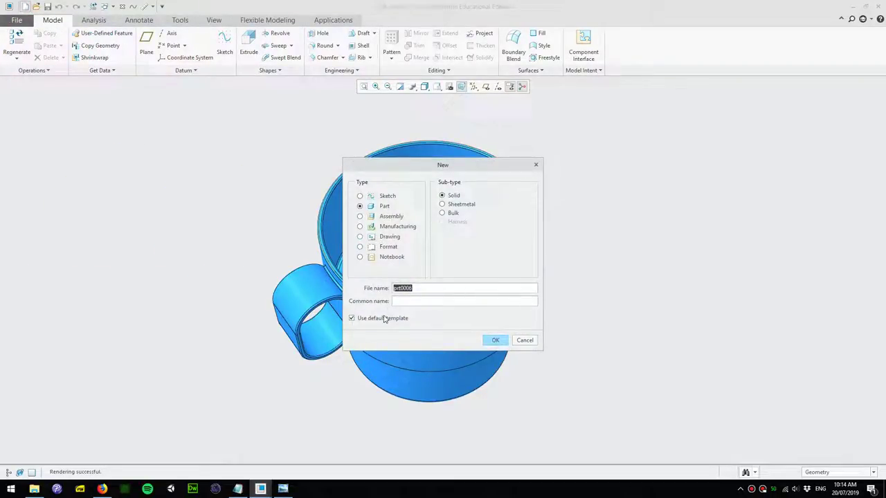
pyautogui.click(384, 319)
pyautogui.click(495, 340)
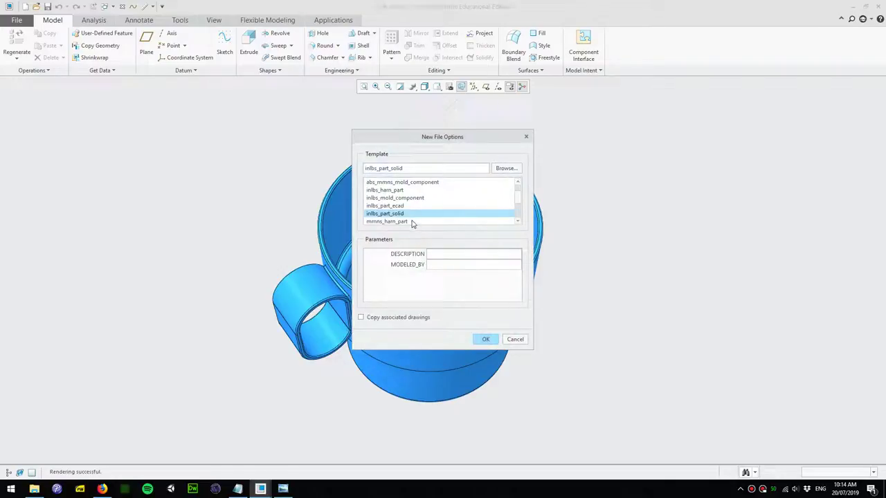
pyautogui.scroll(-2, 412, 220)
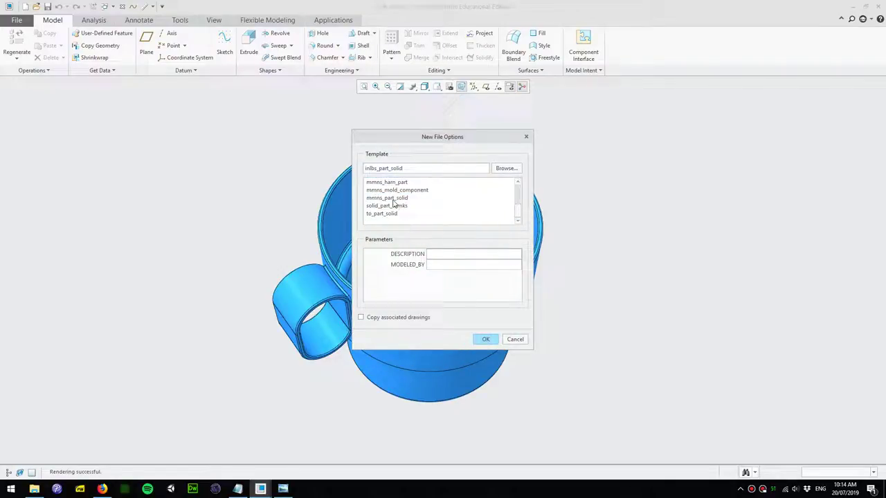
pyautogui.click(386, 206)
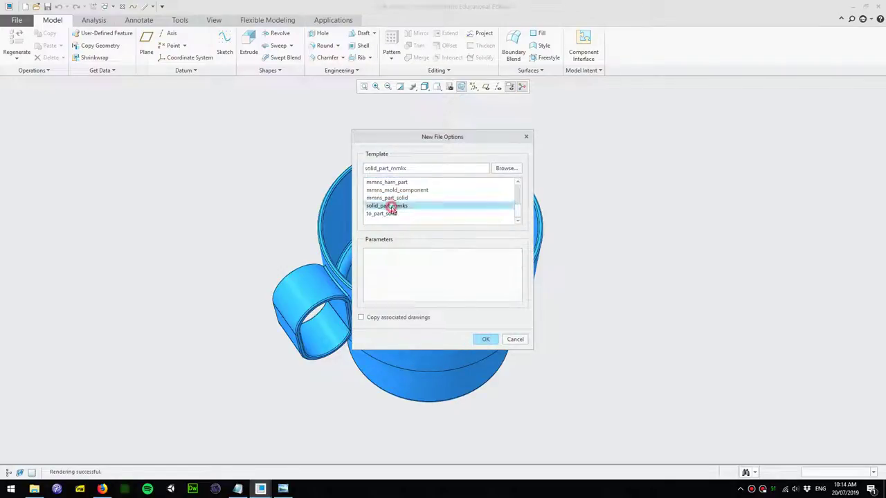
pyautogui.click(485, 339)
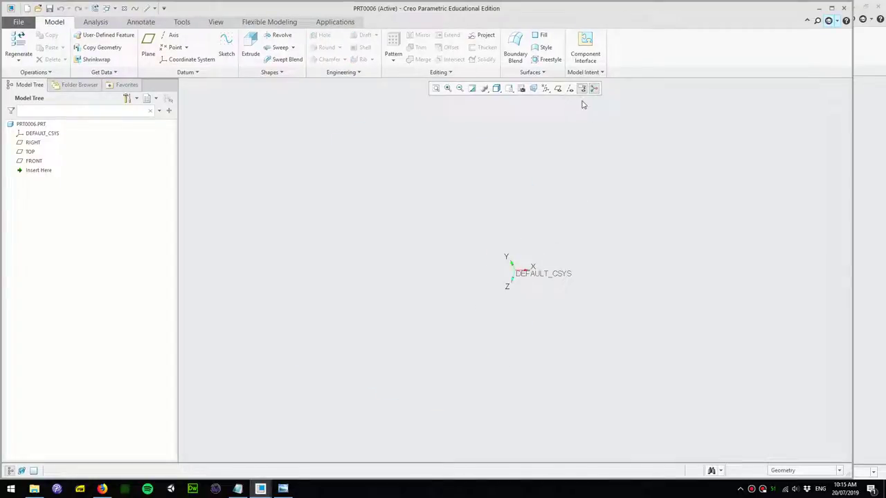
# Start an extrusion and sketch a Ø75 circle centred on the origin of the TOP plane
pyautogui.click(558, 89)
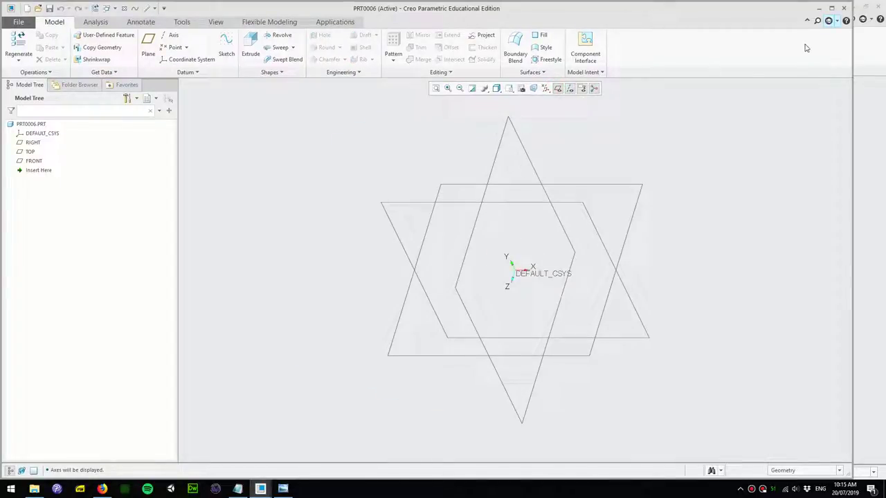
pyautogui.click(831, 8)
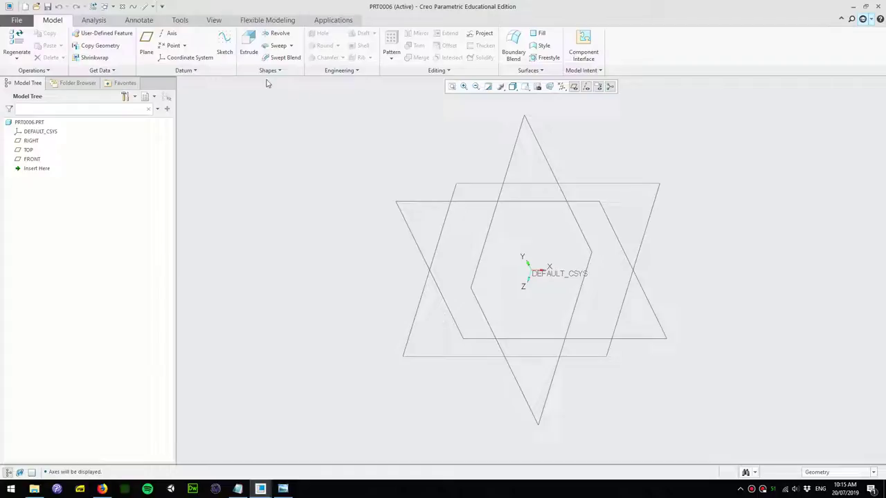
pyautogui.click(248, 48)
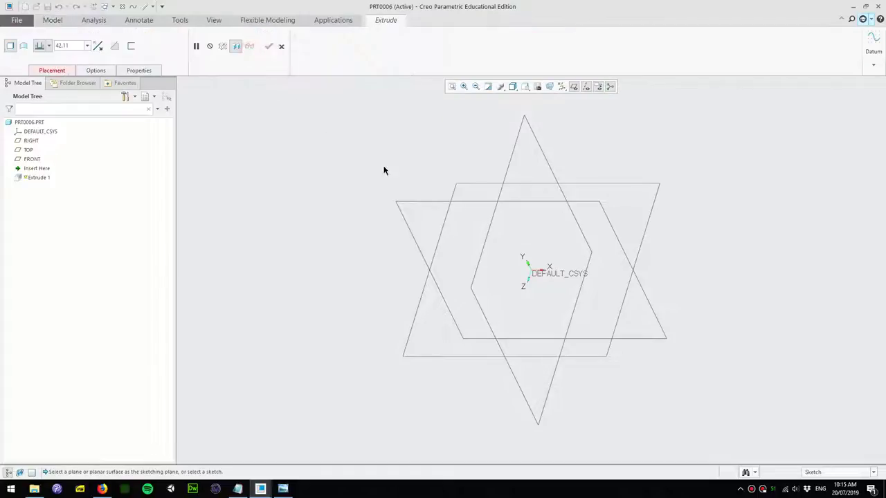
pyautogui.click(582, 184)
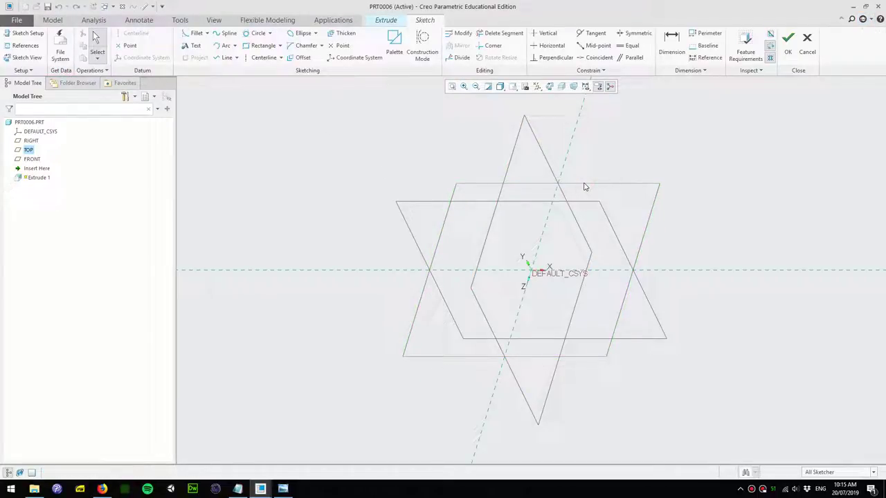
pyautogui.click(270, 33)
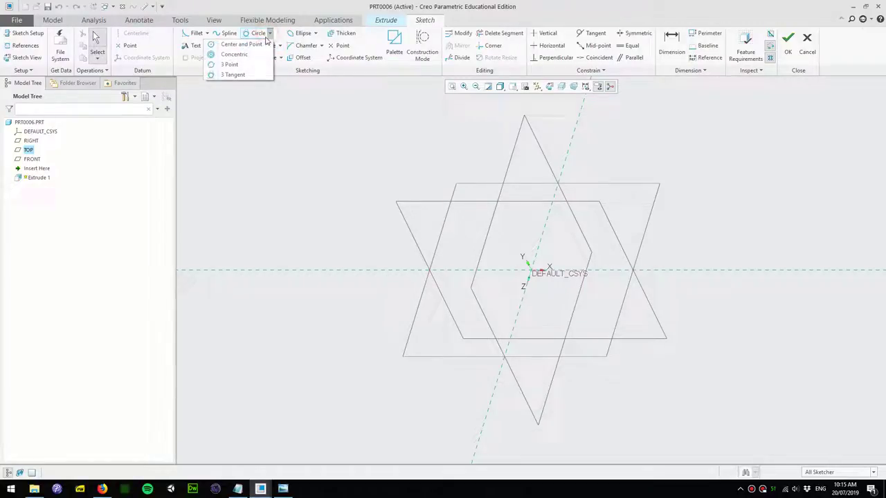
pyautogui.click(236, 44)
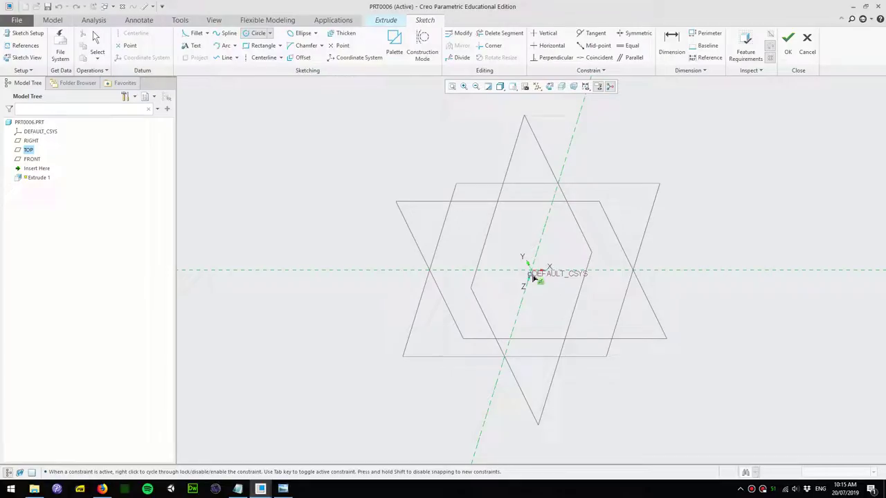
pyautogui.click(532, 271)
pyautogui.click(574, 245)
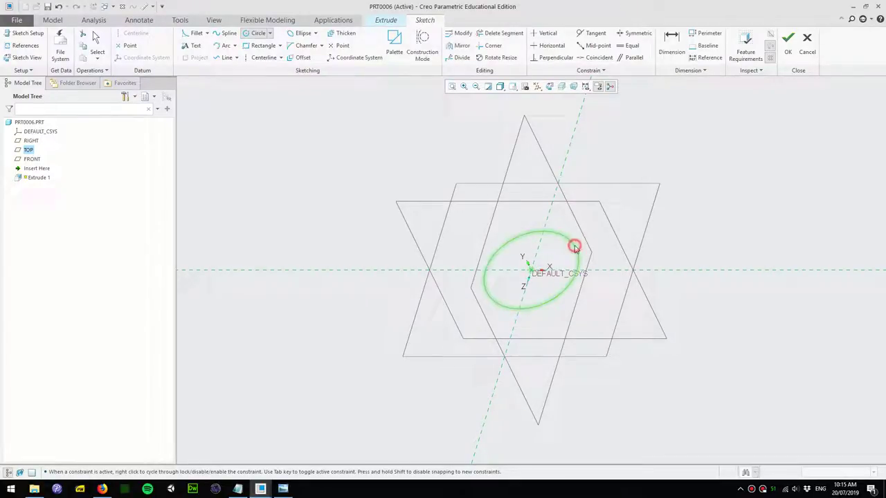
pyautogui.middleClick(553, 254)
pyautogui.doubleClick(480, 235)
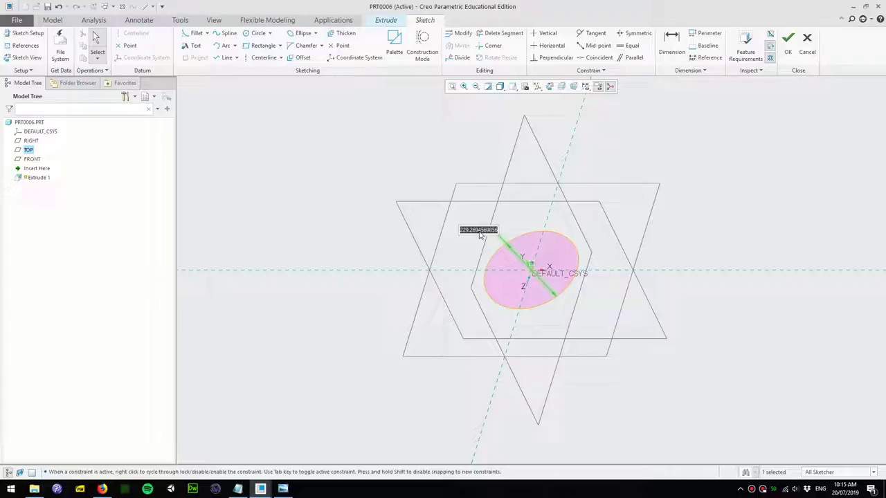
pyautogui.write('75')
pyautogui.press('Return')
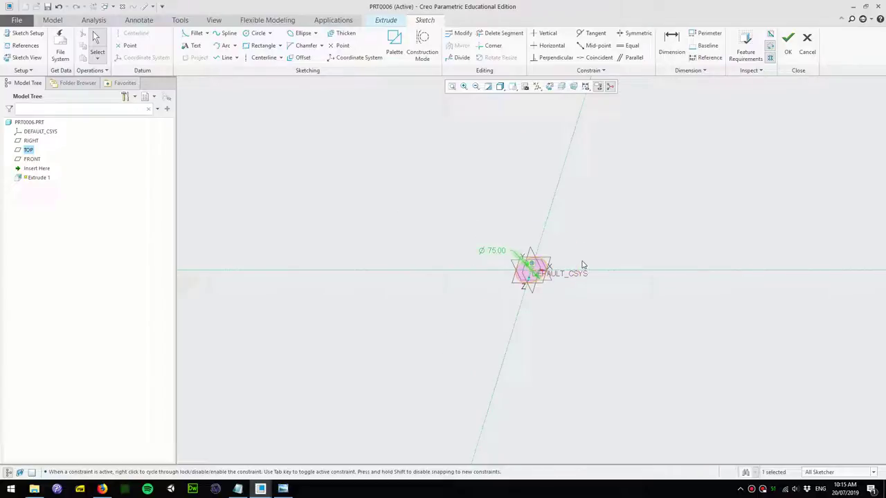
# Extrude the Ø75 circle 65 deep into a solid cylinder
pyautogui.click(787, 38)
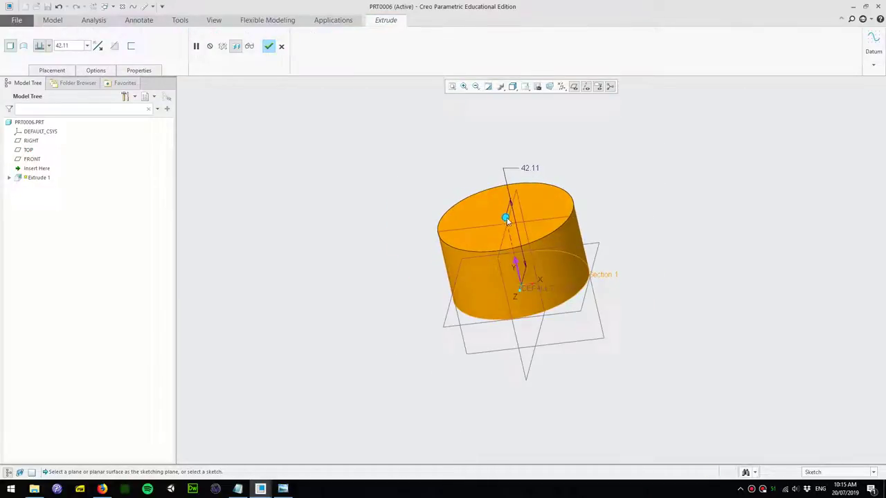
pyautogui.moveTo(506, 218); pyautogui.dragTo(499, 182)
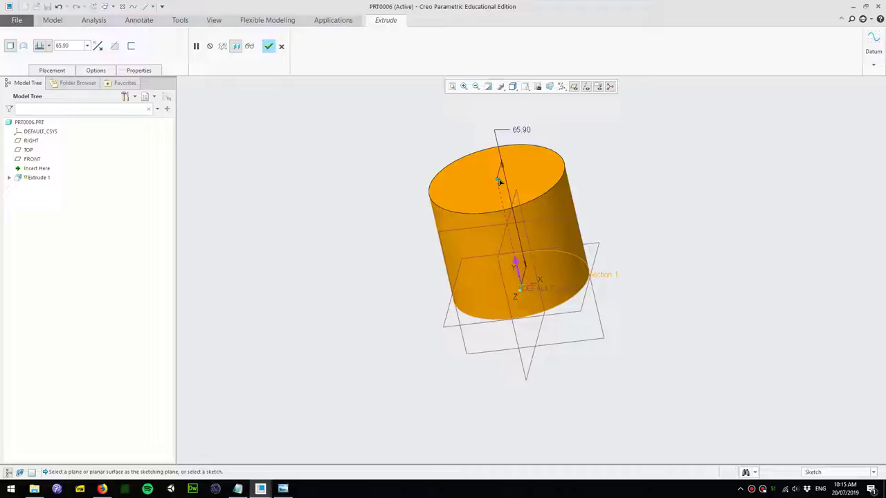
pyautogui.doubleClick(521, 130)
pyautogui.write('65')
pyautogui.press('Return')
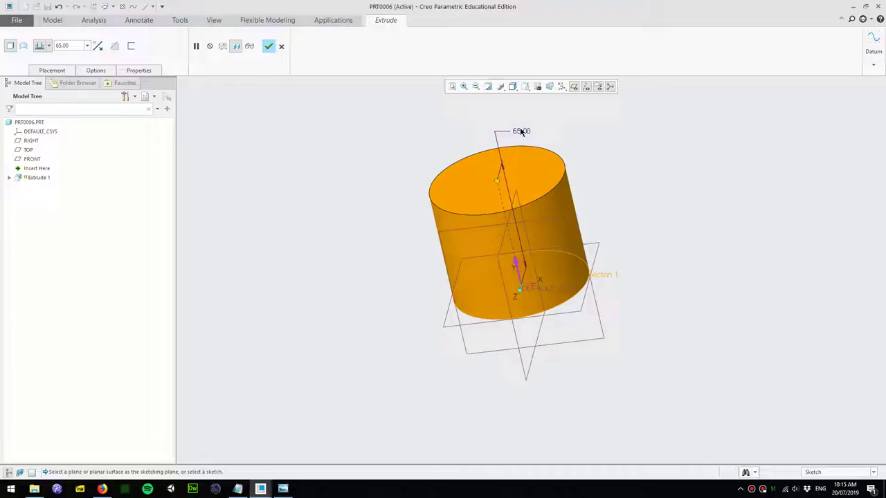
pyautogui.click(269, 47)
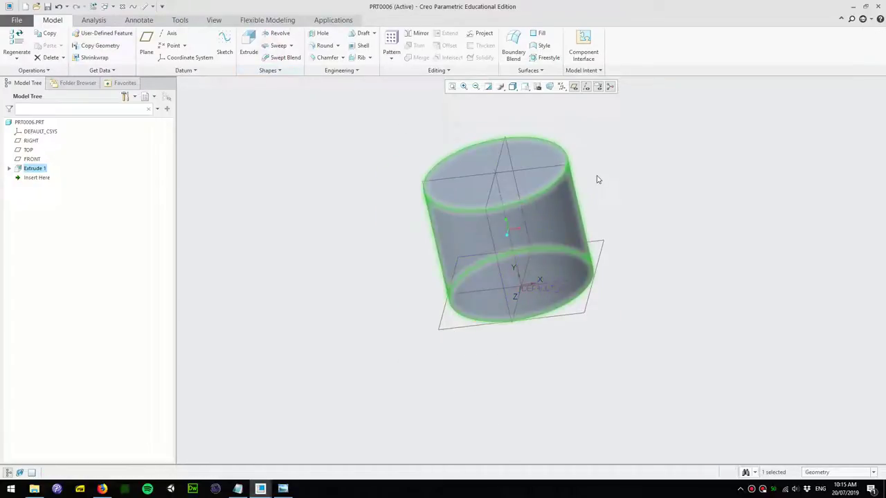
# Start a second extrusion on the cylinder's bottom face and sketch a concentric Ø66 circle
pyautogui.click(248, 44)
pyautogui.moveTo(613, 372); pyautogui.dragTo(597, 328, button='middle')
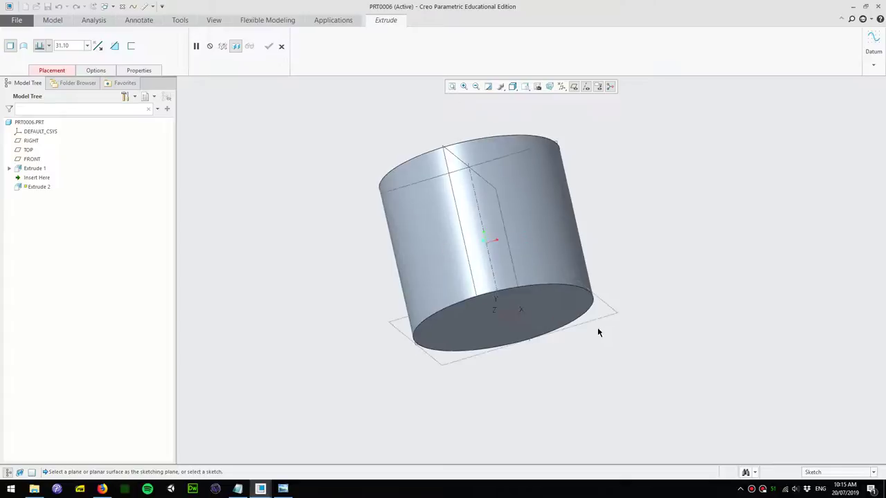
pyautogui.click(562, 313)
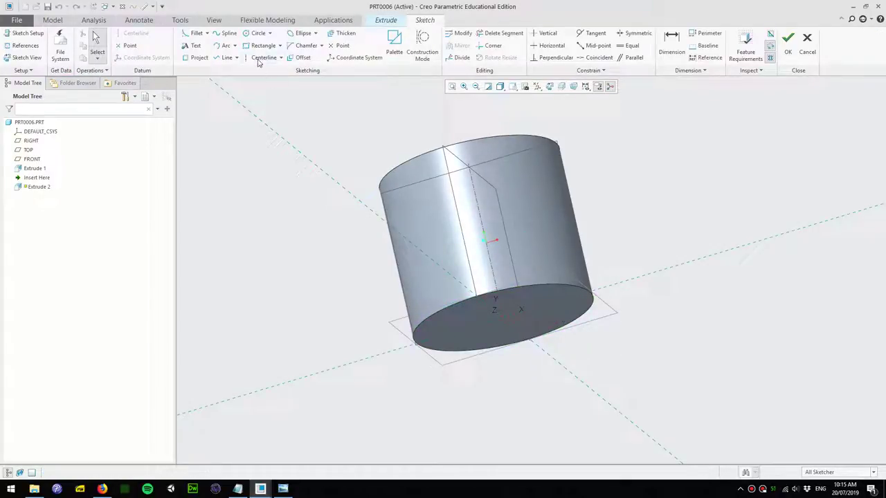
pyautogui.click(257, 32)
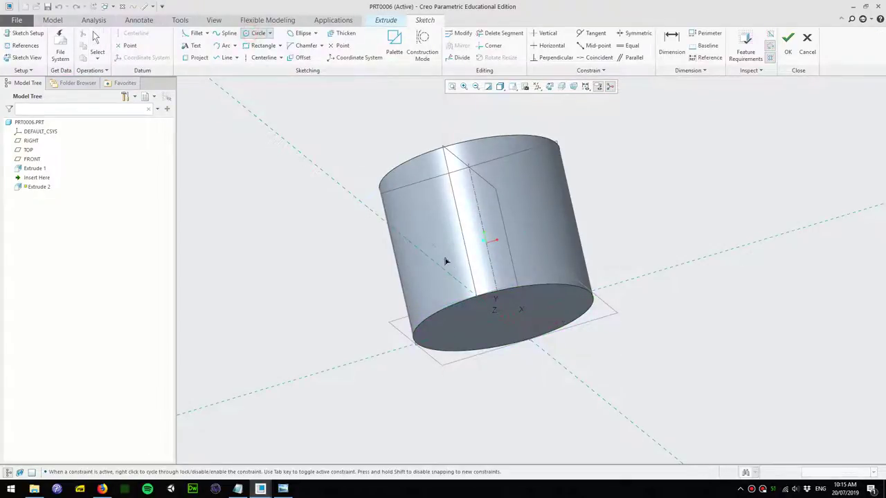
pyautogui.click(503, 319)
pyautogui.moveTo(503, 319); pyautogui.dragTo(488, 250, button='middle')
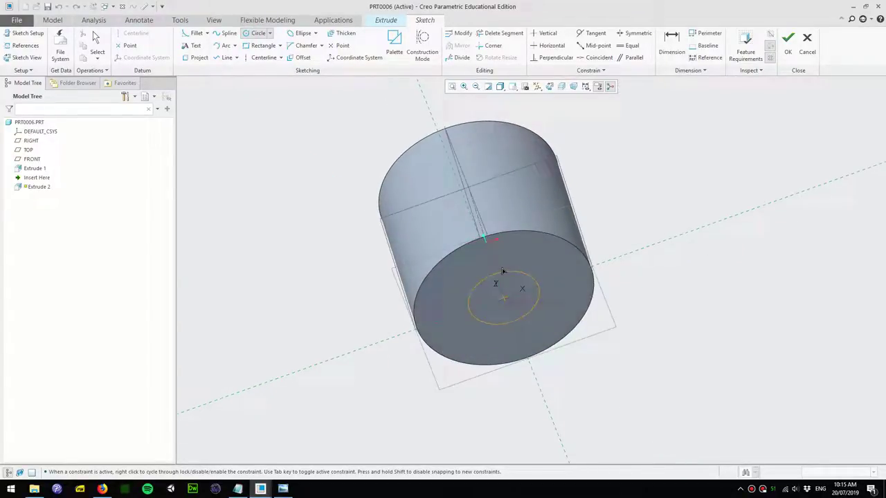
pyautogui.click(484, 247)
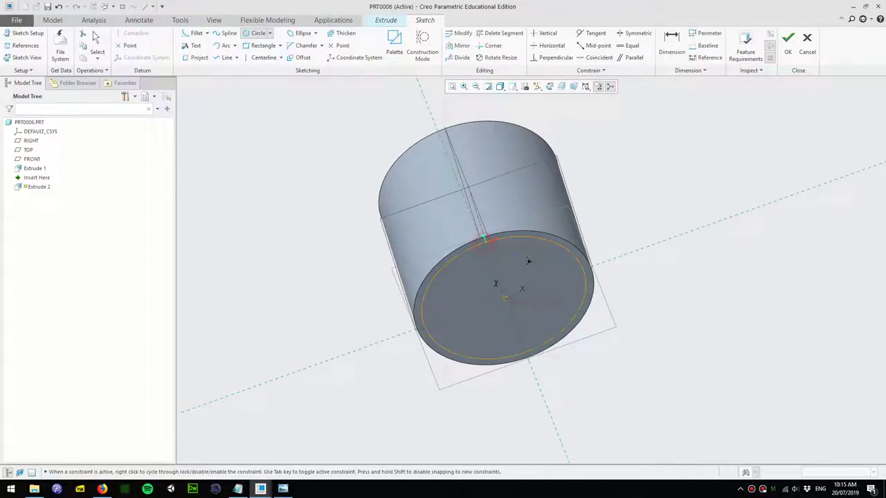
pyautogui.middleClick(528, 261)
pyautogui.doubleClick(380, 276)
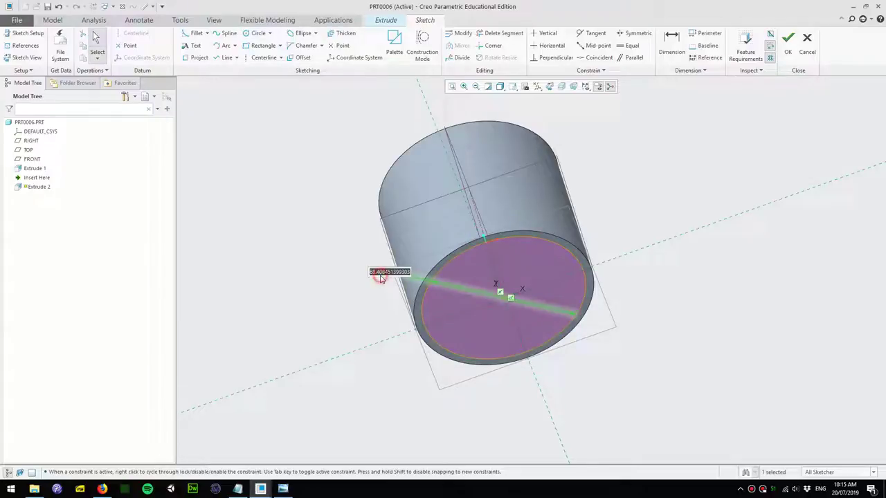
pyautogui.write('66')
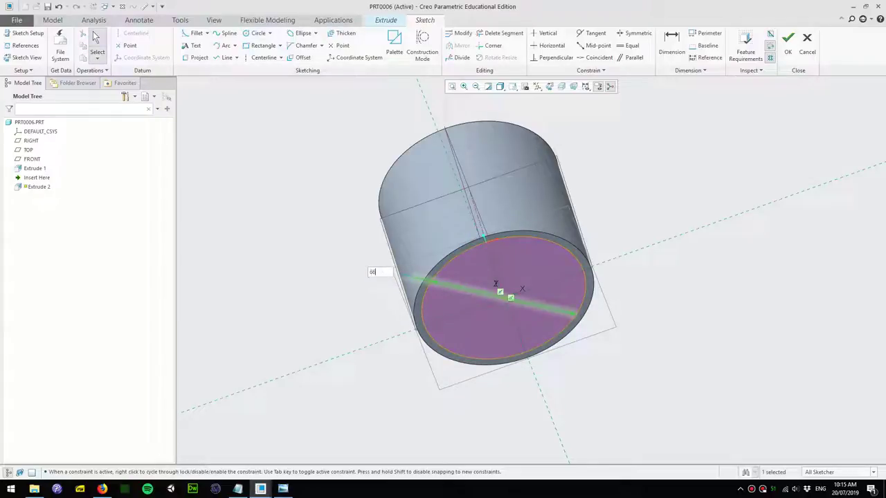
pyautogui.press('Return')
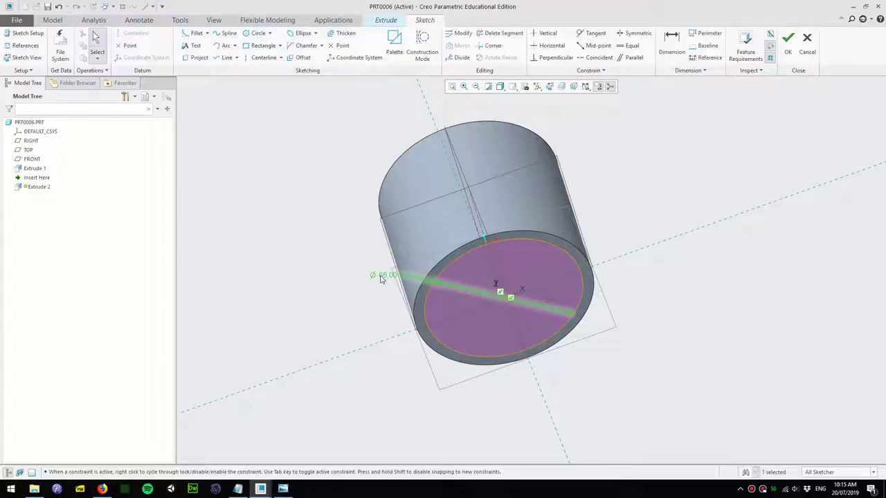
# Set Extrude 2 to cut into the cylinder, removing material outside the Ø66 circle
pyautogui.click(787, 54)
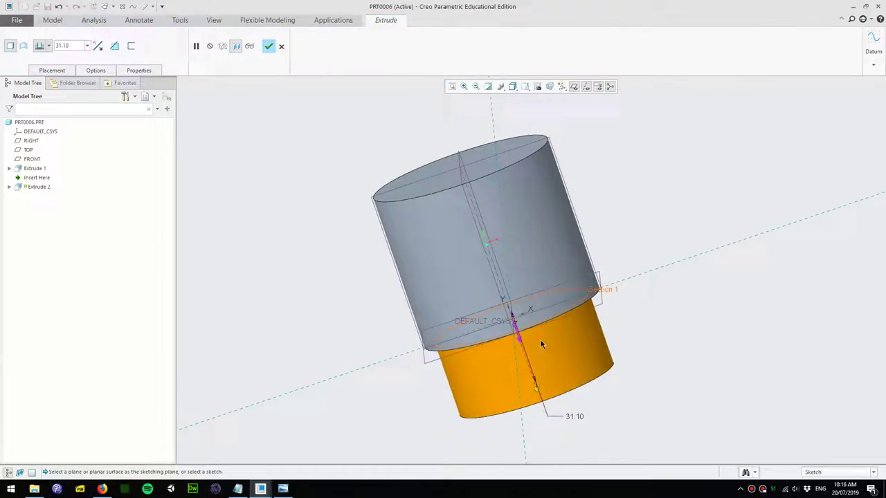
pyautogui.click(523, 350)
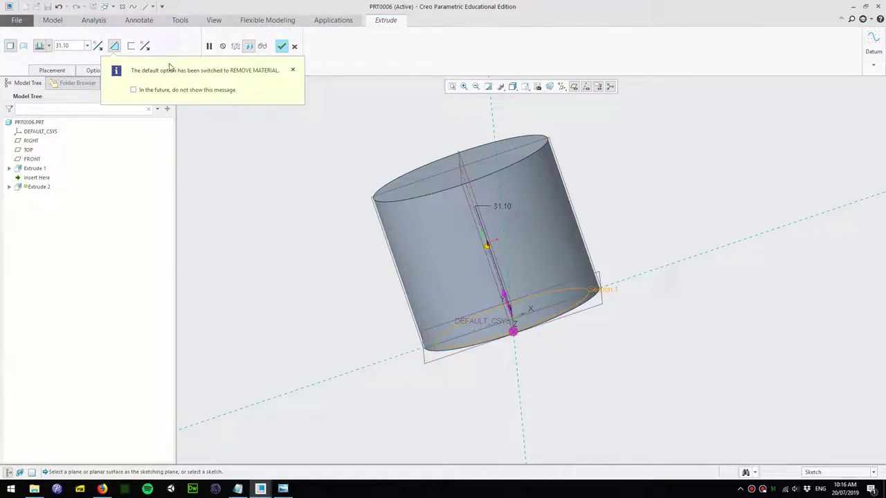
pyautogui.click(114, 46)
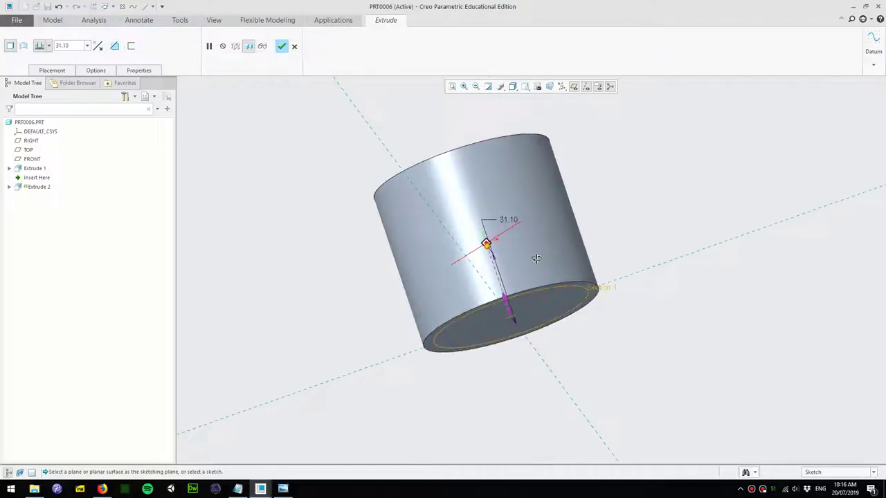
pyautogui.moveTo(536, 258); pyautogui.dragTo(533, 307, button='middle')
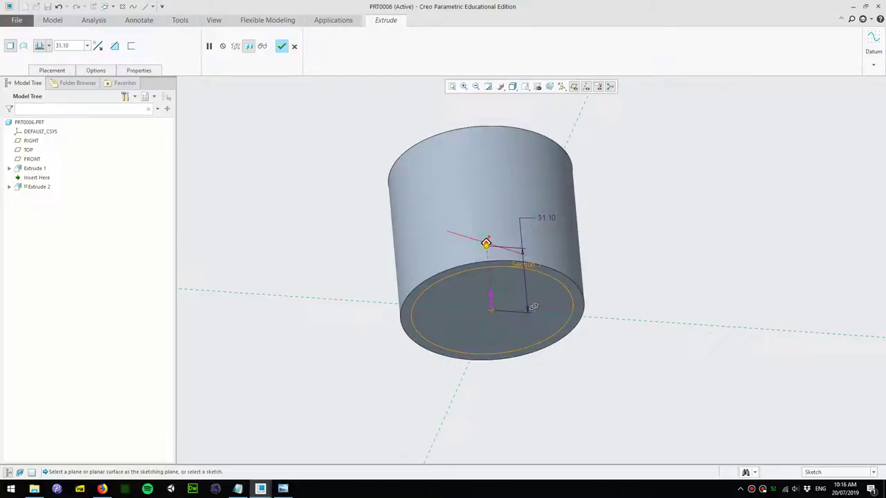
pyautogui.click(98, 46)
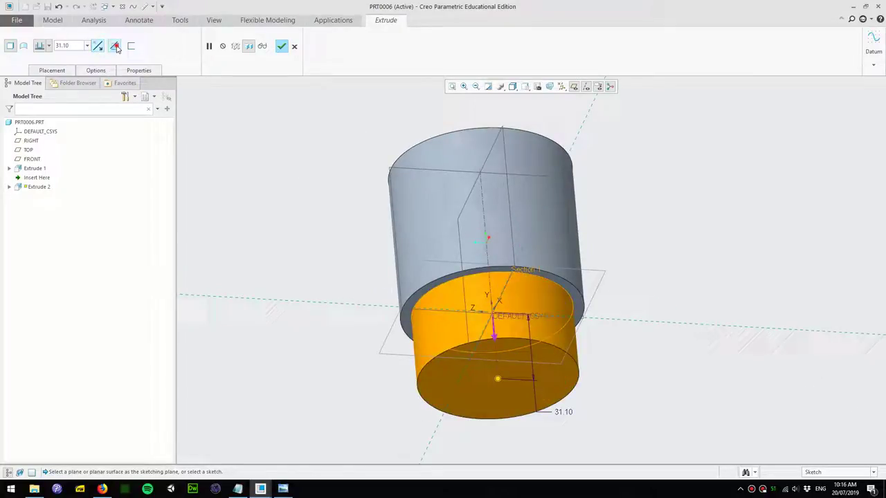
pyautogui.click(115, 46)
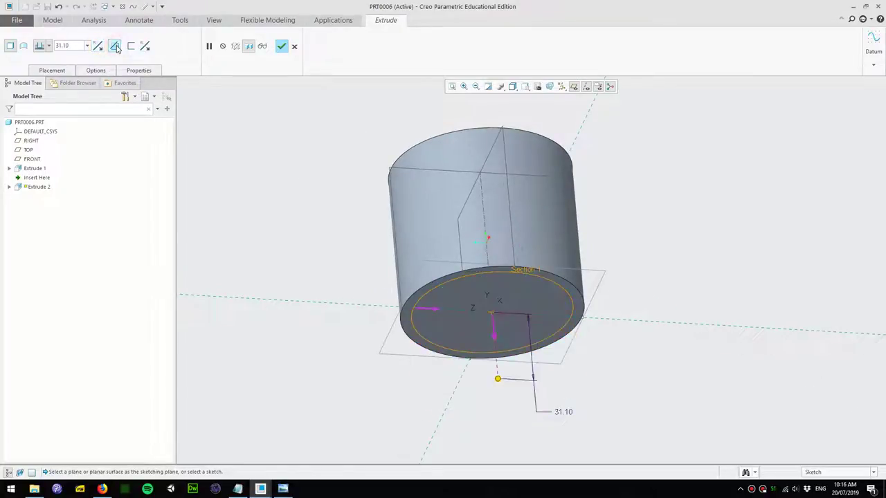
pyautogui.click(430, 310)
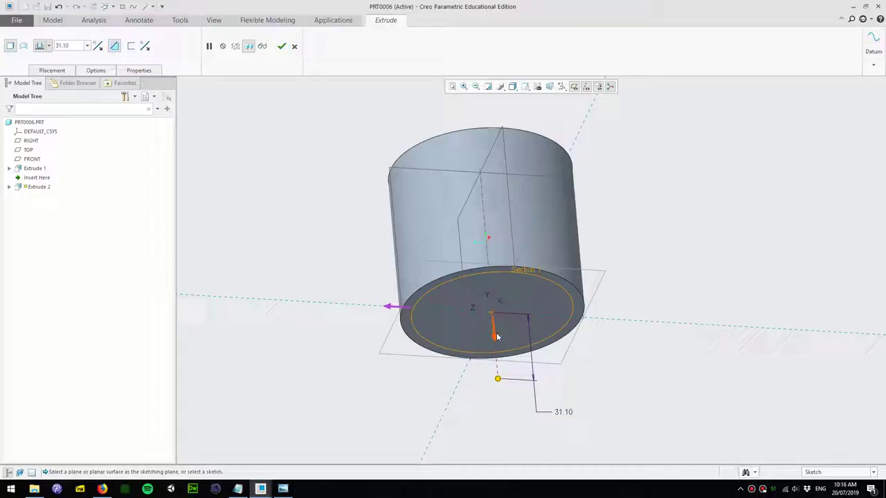
# Set the cut depth to 33 and complete Extrude 2
pyautogui.moveTo(484, 267); pyautogui.dragTo(489, 293, button='middle')
pyautogui.doubleClick(538, 213)
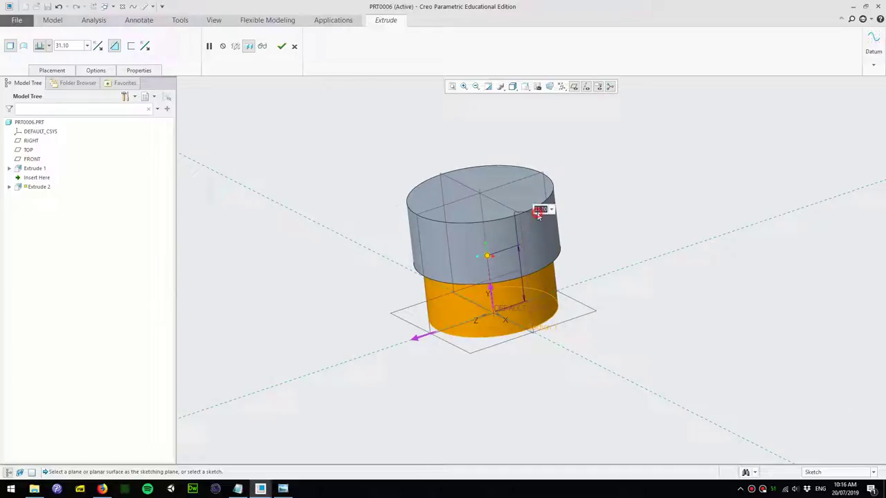
pyautogui.write('33')
pyautogui.press('Return')
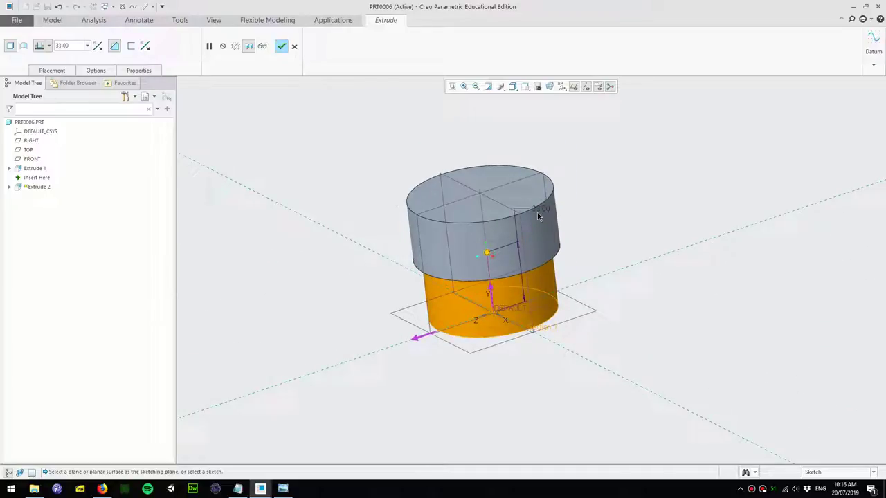
pyautogui.click(282, 45)
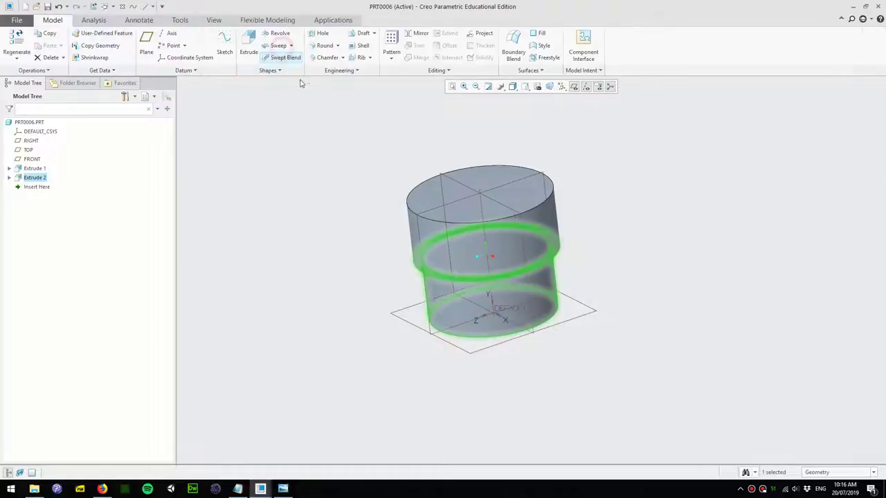
# Fillet the narrow step's bottom edge with a 4.00 radius
pyautogui.click(334, 178)
pyautogui.scroll(-2, 334, 178)
pyautogui.moveTo(334, 180); pyautogui.dragTo(331, 145, button='middle')
pyautogui.scroll(3, 429, 222)
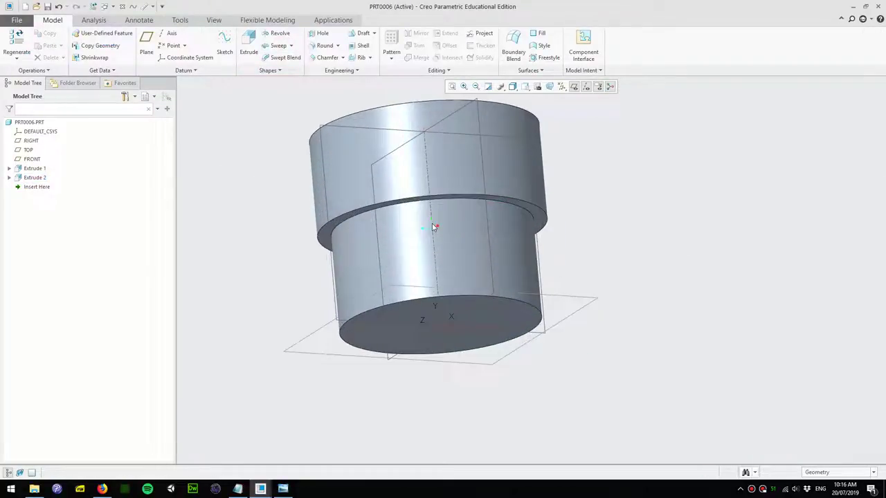
pyautogui.click(531, 307)
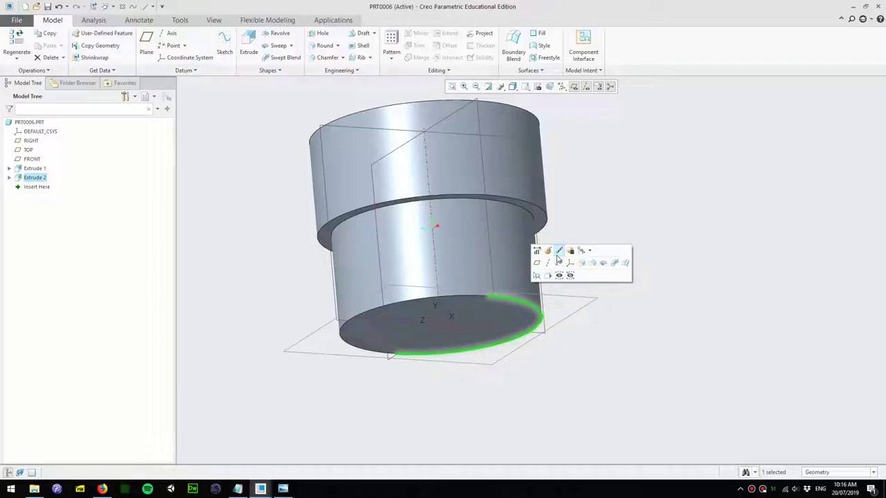
pyautogui.click(581, 263)
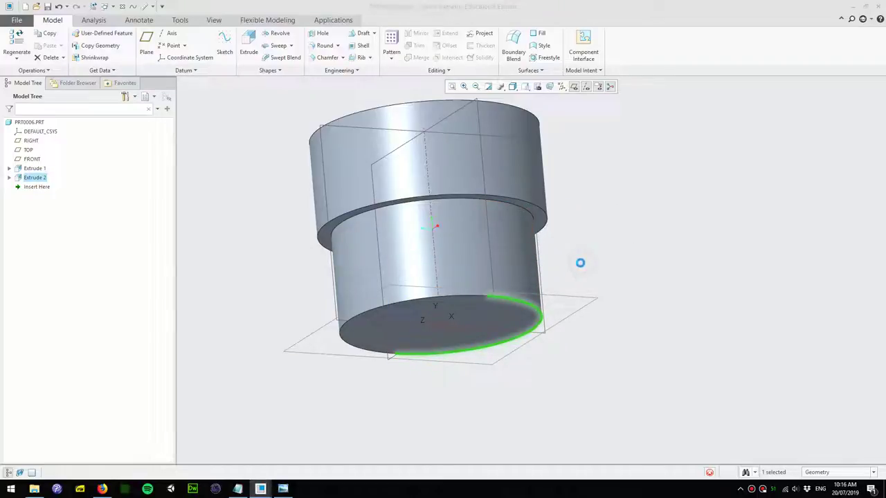
pyautogui.moveTo(536, 344)
pyautogui.mouseDown(button='middle')
pyautogui.moveTo(512, 350)
pyautogui.moveTo(525, 343)
pyautogui.mouseUp(button='middle')
pyautogui.moveTo(530, 333); pyautogui.dragTo(524, 336)
pyautogui.doubleClick(557, 318)
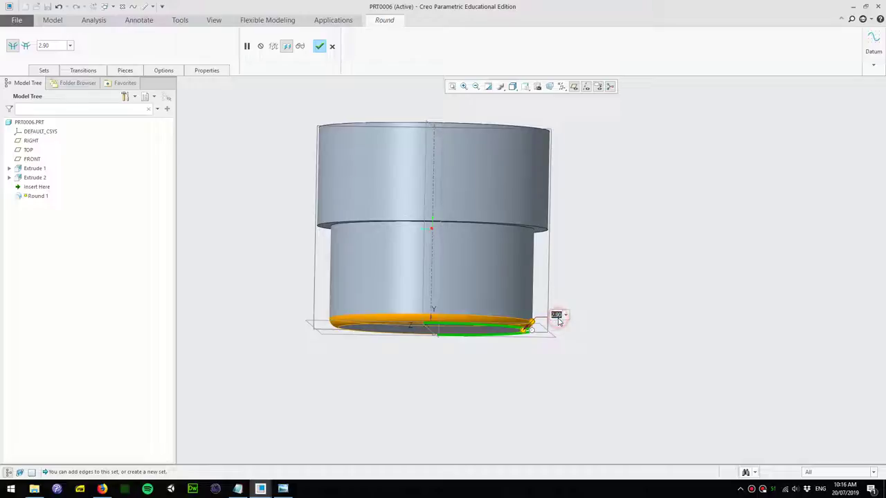
pyautogui.write('4')
pyautogui.press('Return')
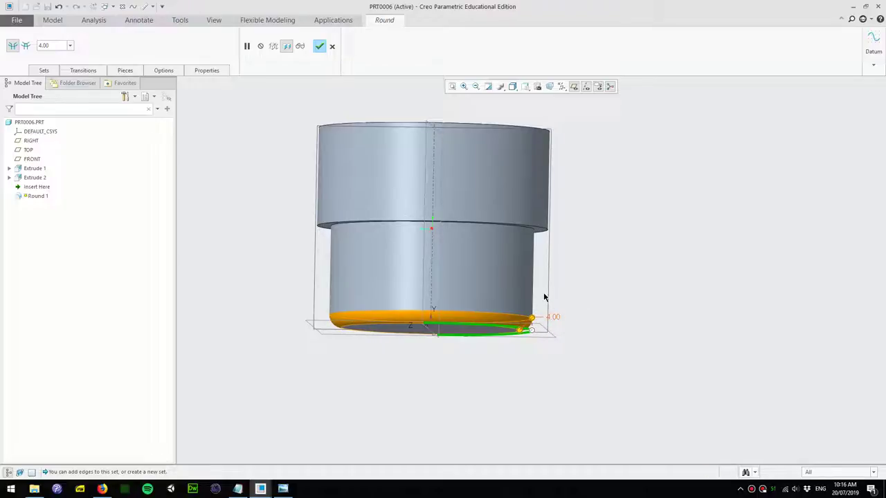
pyautogui.click(319, 45)
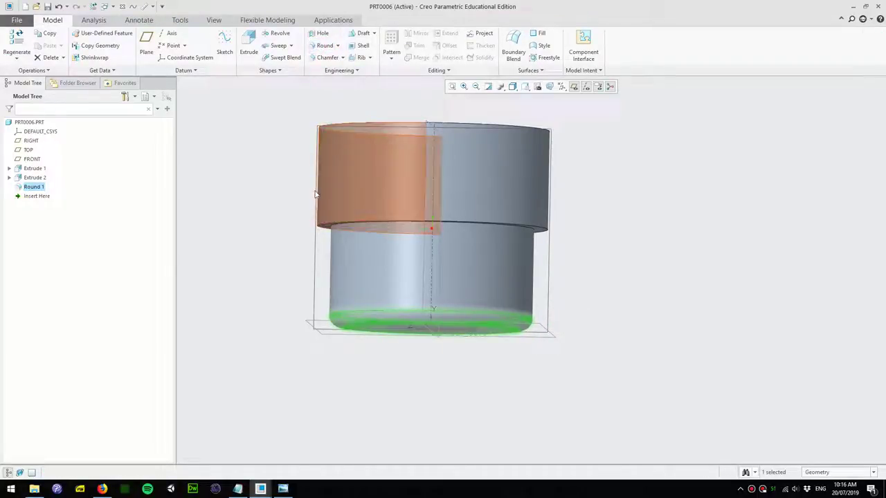
# Fillet the shoulder edge between the wide and narrow sections at radius 1.00
pyautogui.click(286, 189)
pyautogui.moveTo(286, 190); pyautogui.dragTo(283, 174, button='middle')
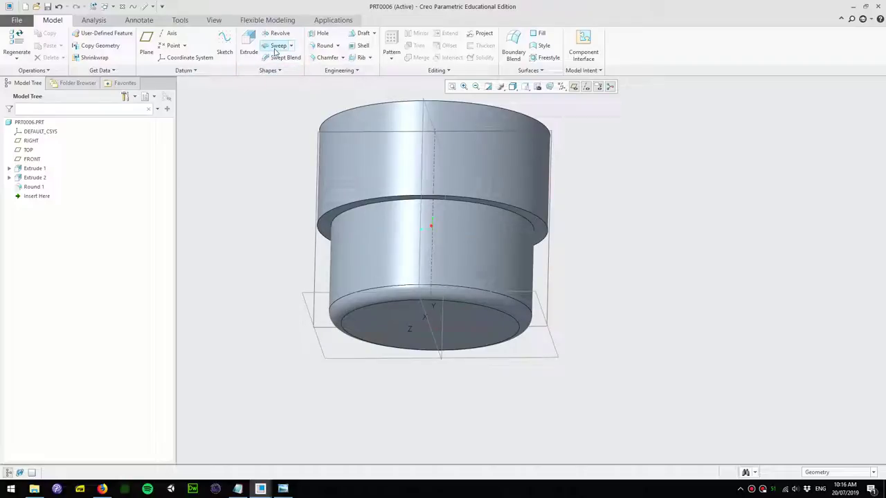
pyautogui.click(323, 46)
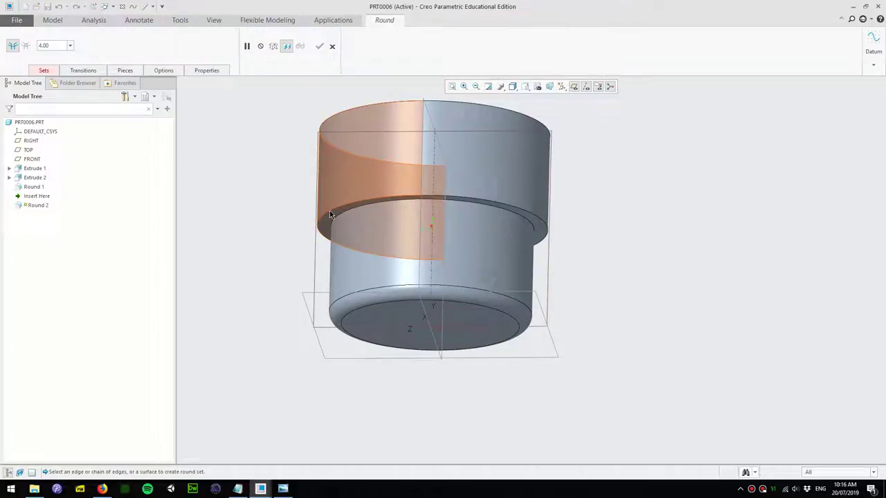
pyautogui.doubleClick(46, 44)
pyautogui.write('2.00')
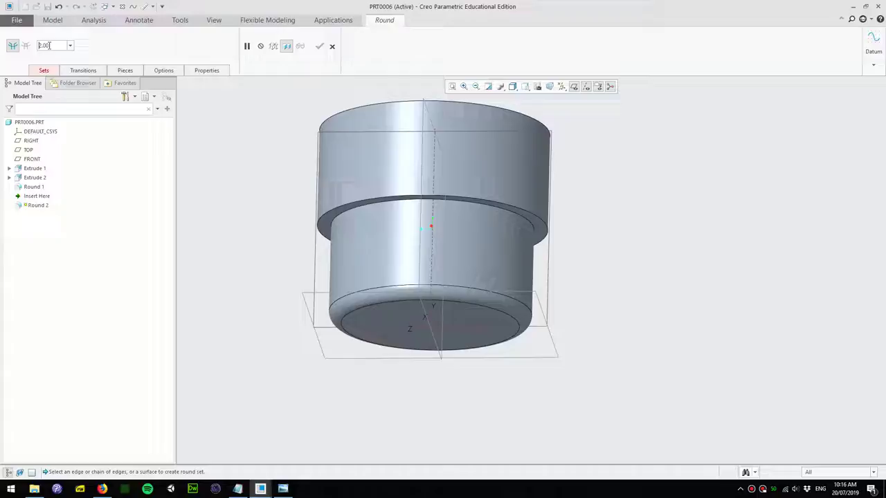
pyautogui.click(326, 214)
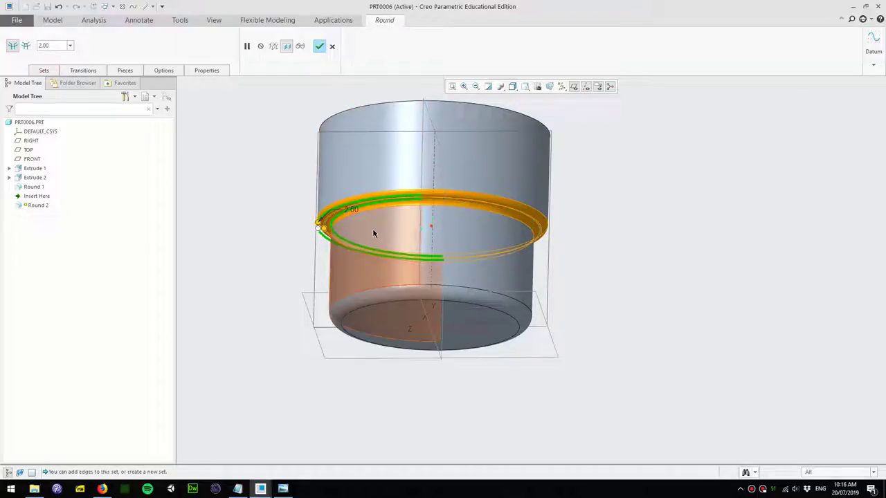
pyautogui.doubleClick(45, 45)
pyautogui.write('1')
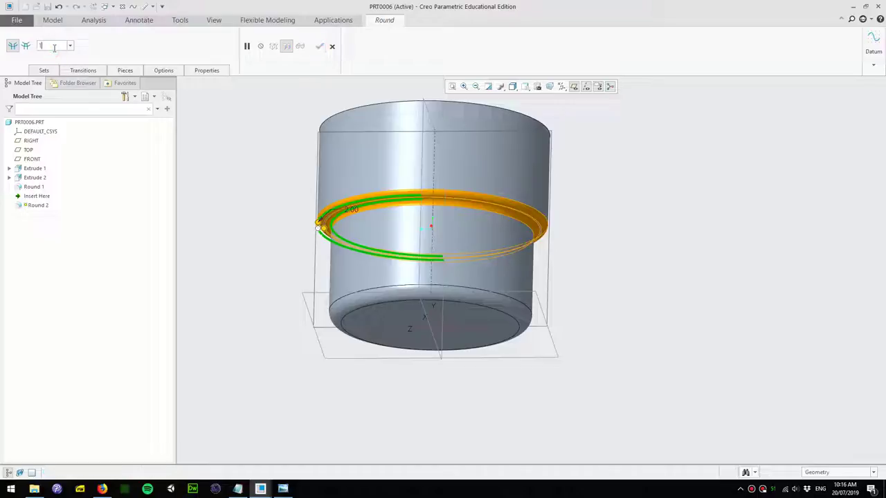
pyautogui.press('Return')
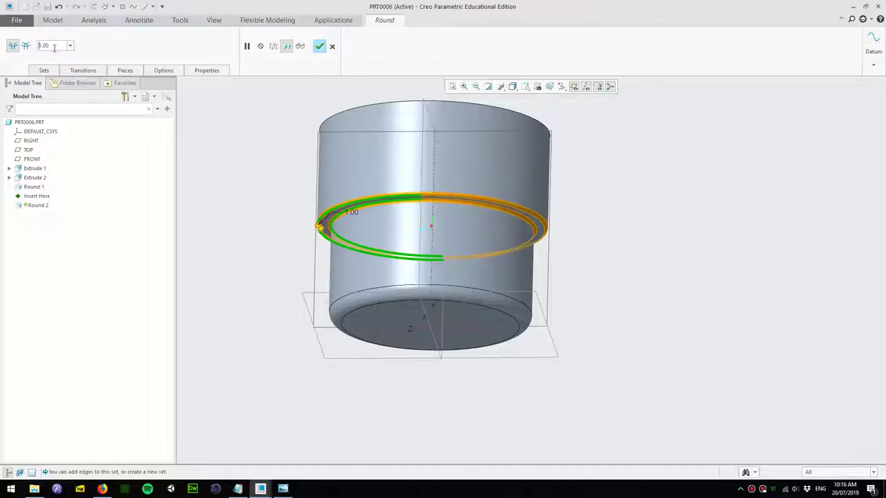
pyautogui.click(319, 47)
pyautogui.scroll(-3, 316, 311)
pyautogui.moveTo(316, 310); pyautogui.dragTo(279, 275, button='middle')
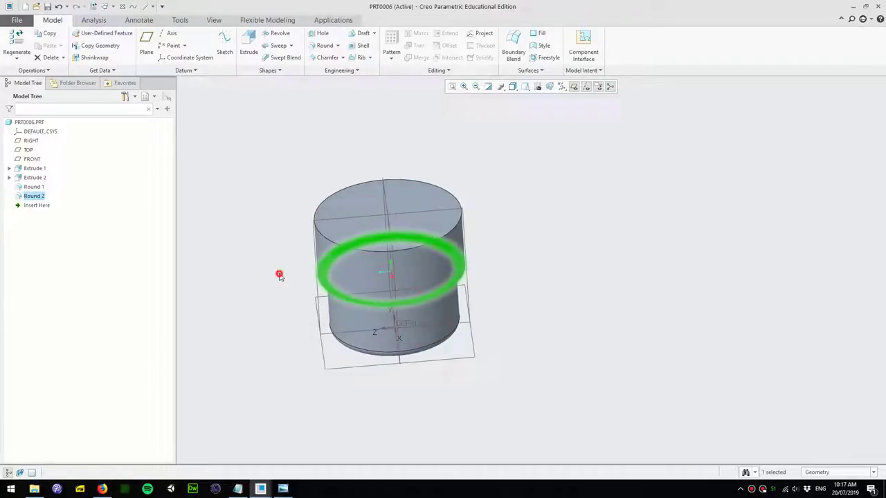
# Shell the part with 2.00 walls, removing the cylinder's top face
pyautogui.click(279, 275)
pyautogui.scroll(3, 369, 201)
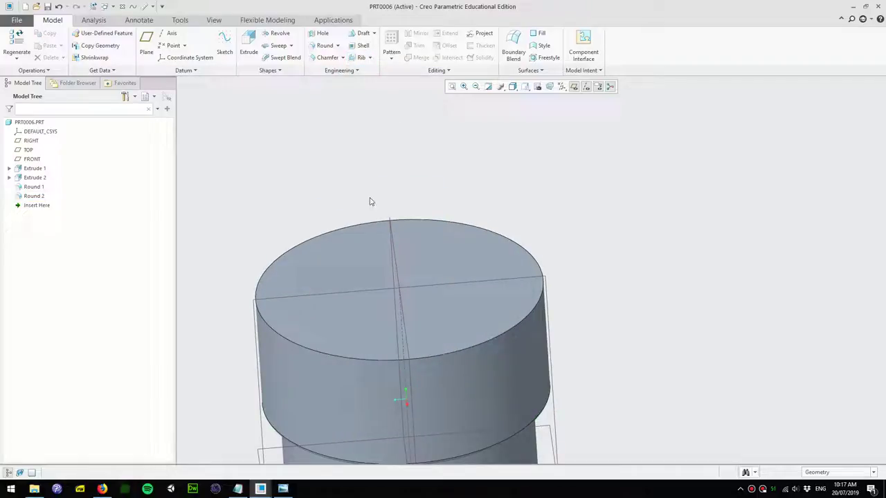
pyautogui.click(348, 257)
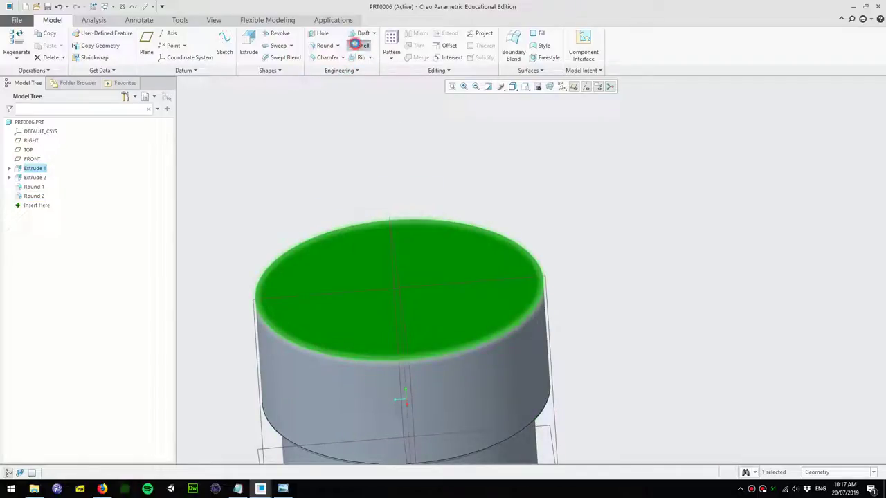
pyautogui.click(357, 45)
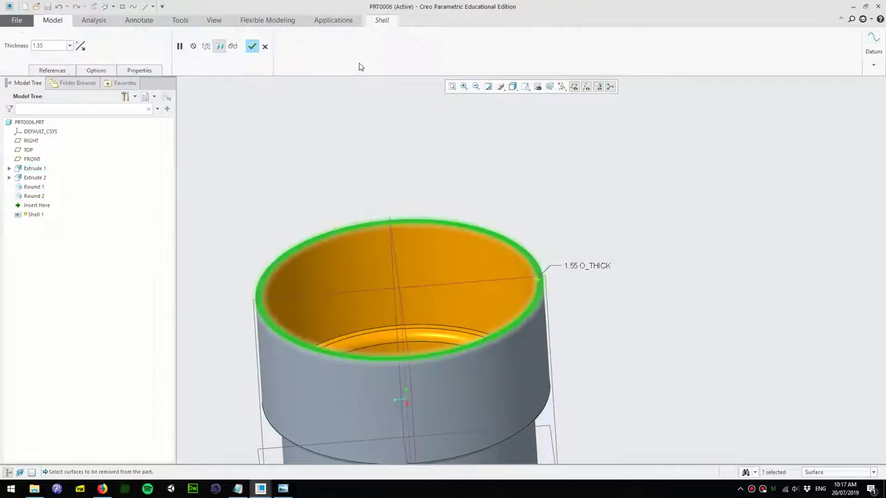
pyautogui.doubleClick(48, 45)
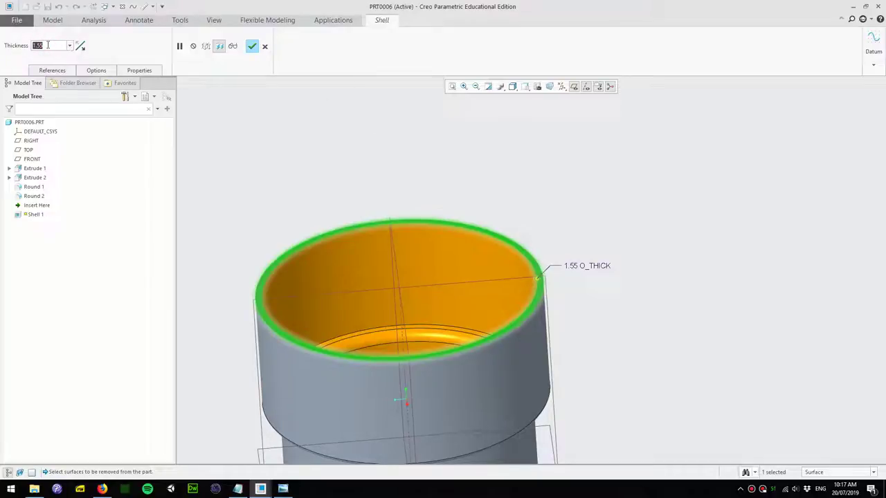
pyautogui.write('2')
pyautogui.press('Return')
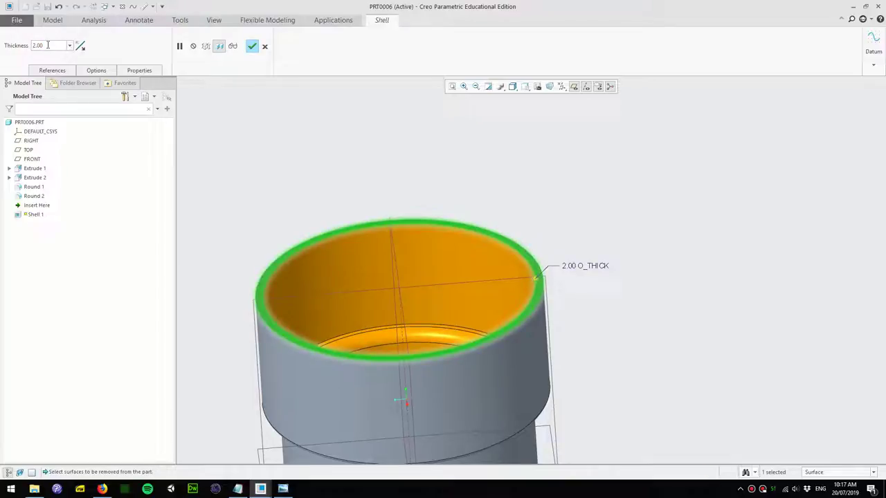
pyautogui.click(252, 46)
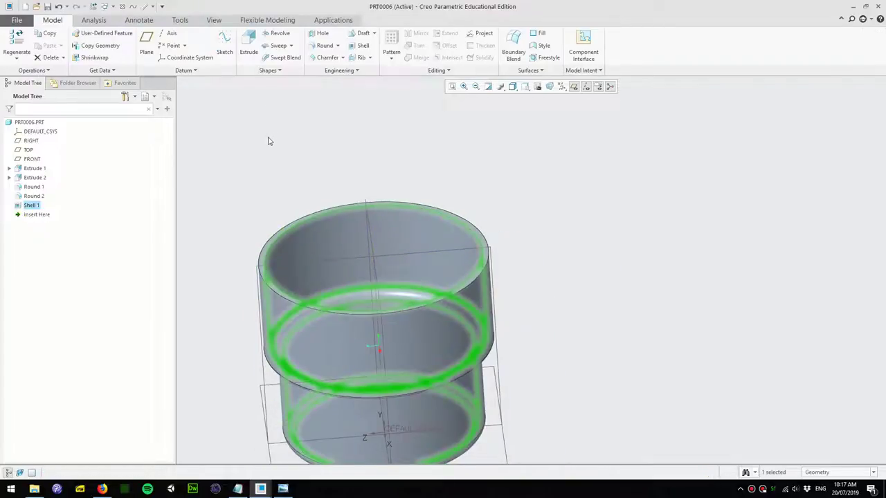
# Round the cup's top outer rim edge at 0.50 and orbit to inspect the interior
pyautogui.click(269, 142)
pyautogui.moveTo(269, 144)
pyautogui.mouseDown(button='middle')
pyautogui.moveTo(265, 173)
pyautogui.moveTo(282, 182)
pyautogui.moveTo(291, 148)
pyautogui.moveTo(263, 132)
pyautogui.mouseUp(button='middle')
pyautogui.scroll(3, 280, 202)
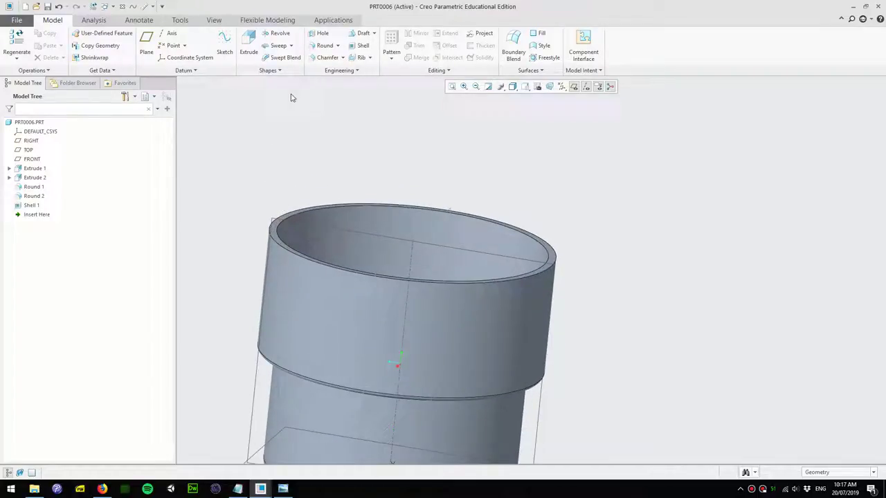
pyautogui.click(322, 45)
pyautogui.click(297, 213)
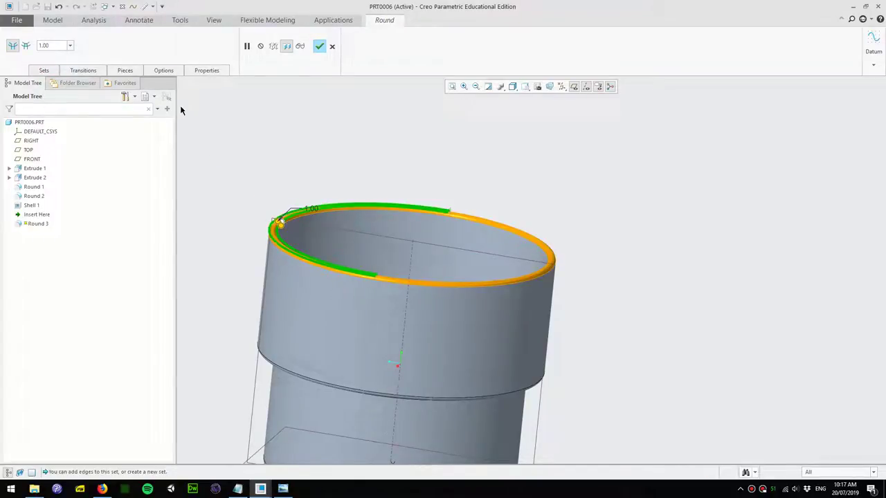
pyautogui.doubleClick(61, 46)
pyautogui.write('.5')
pyautogui.press('Return')
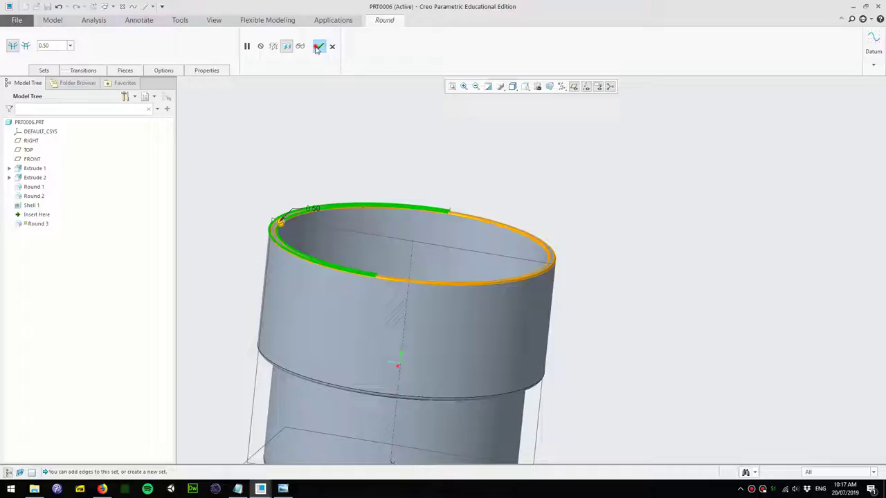
pyautogui.click(317, 47)
pyautogui.scroll(-4, 351, 162)
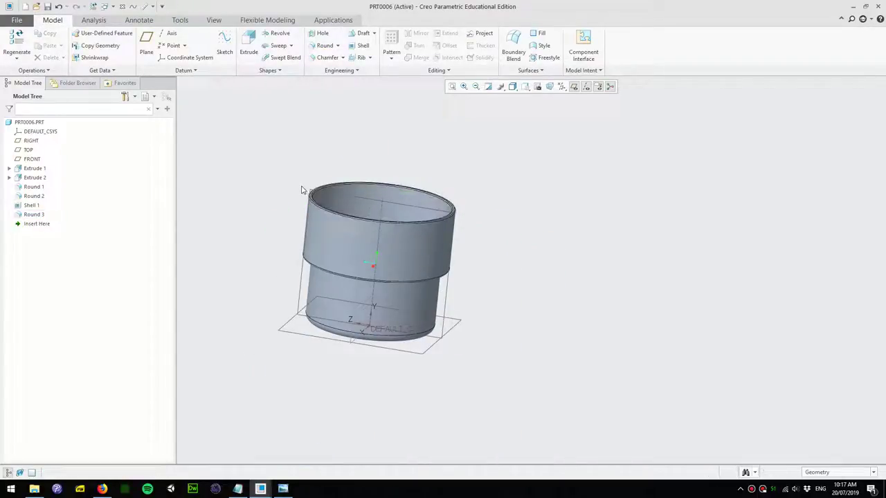
pyautogui.moveTo(296, 183); pyautogui.dragTo(357, 217, button='middle')
pyautogui.moveTo(324, 244); pyautogui.dragTo(274, 231, button='middle')
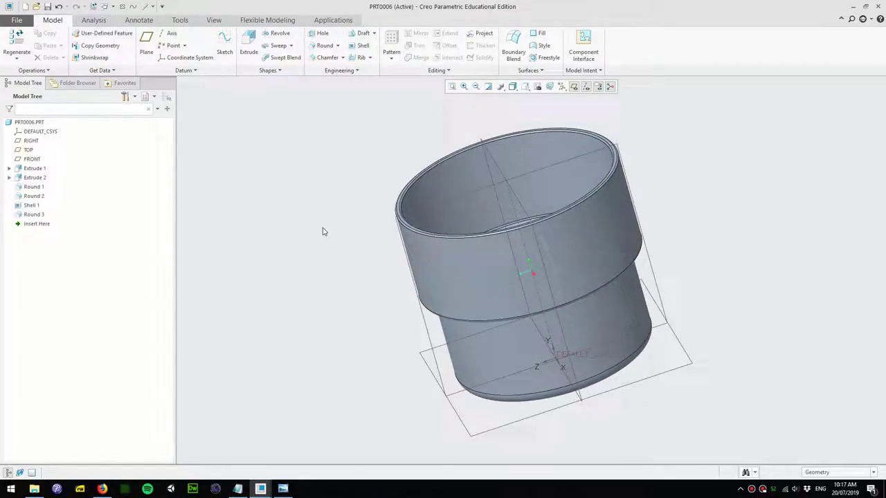
# Start a third extrusion sketched flat-on on the RIGHT plane, referencing the cup's outer surfaces
pyautogui.click(248, 47)
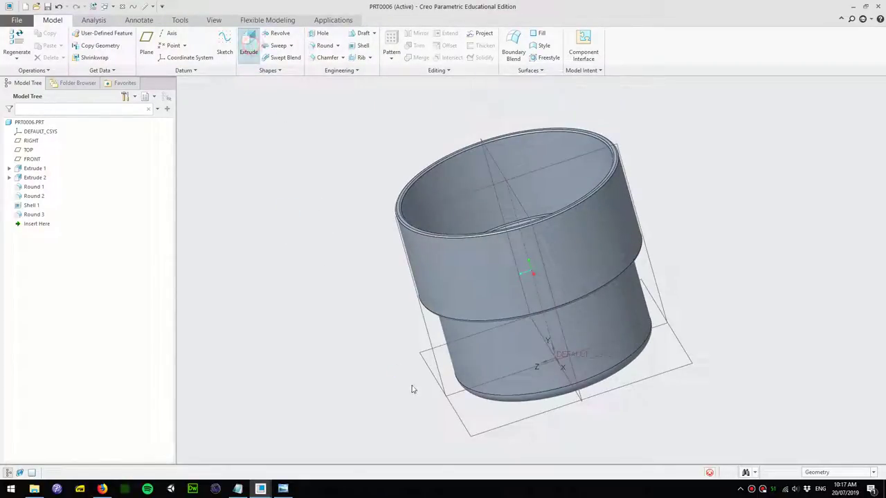
pyautogui.click(429, 336)
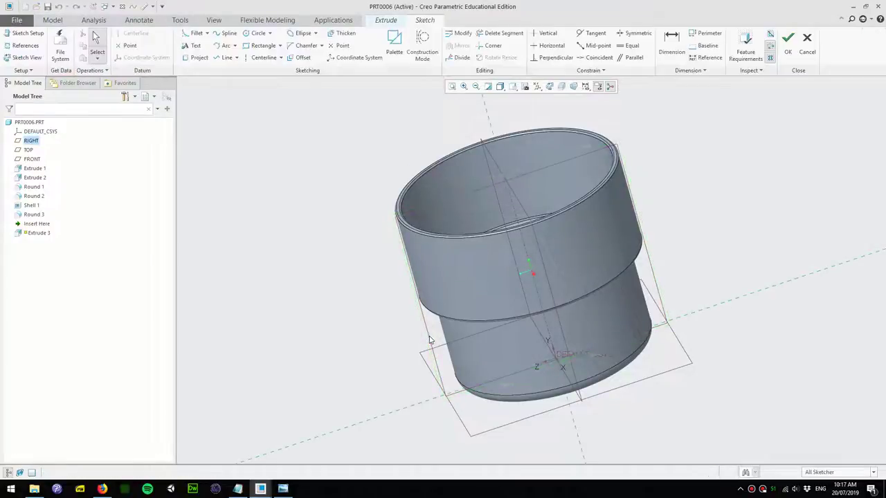
pyautogui.click(549, 86)
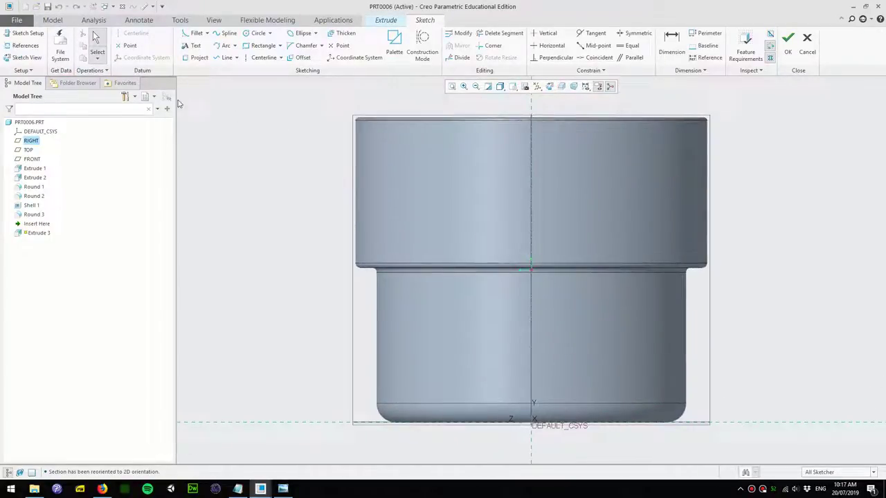
pyautogui.click(26, 45)
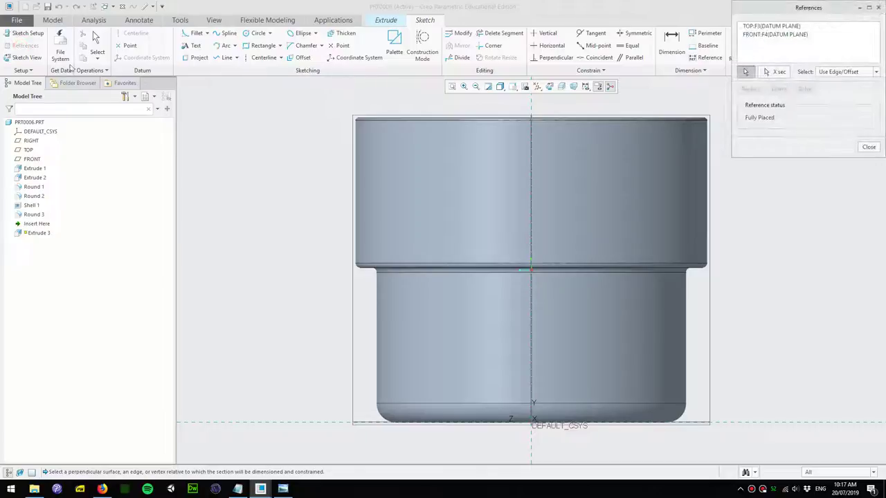
pyautogui.click(356, 153)
pyautogui.click(383, 117)
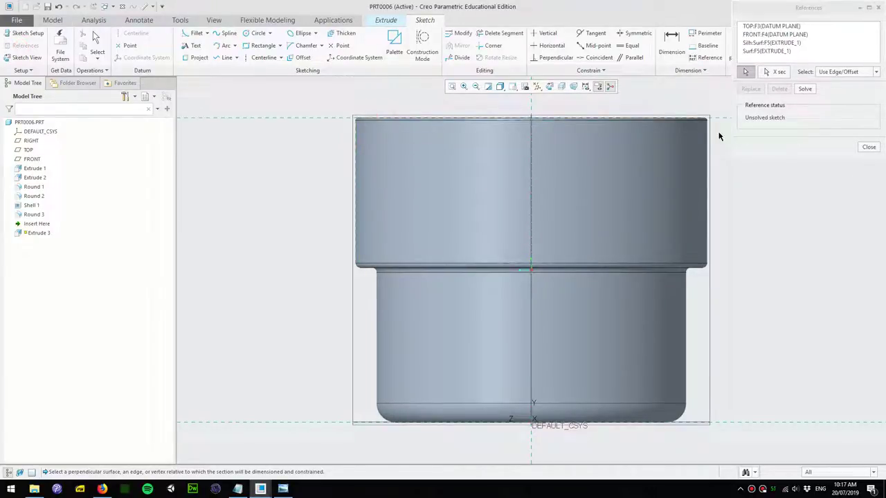
pyautogui.click(869, 148)
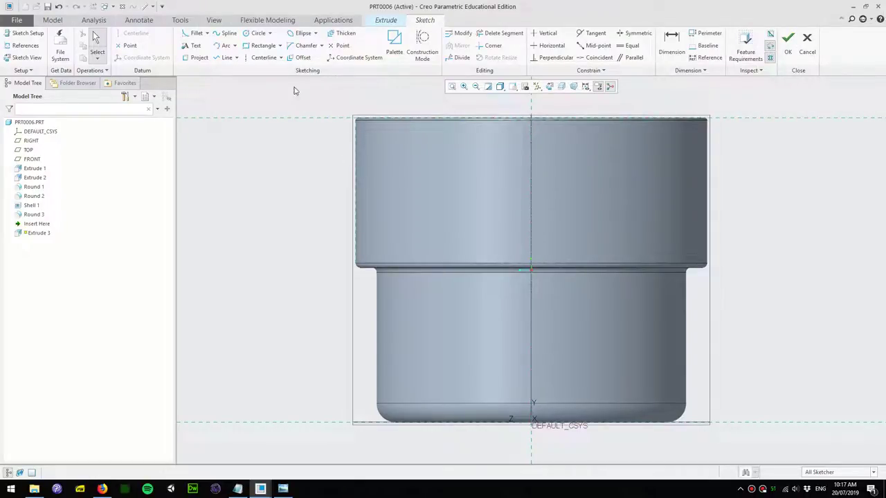
# Draw a rectangle beside the cup top and dimension its 2.00 offset, removing the conflicting constraint
pyautogui.click(261, 45)
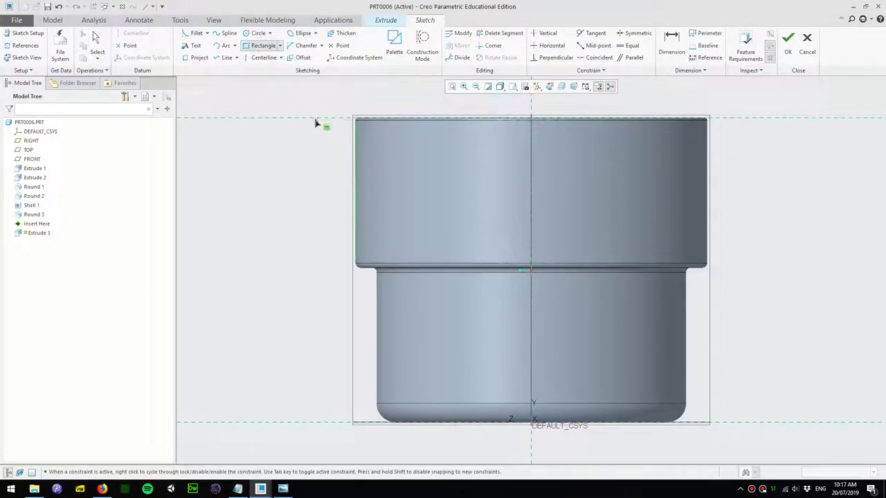
pyautogui.click(300, 117)
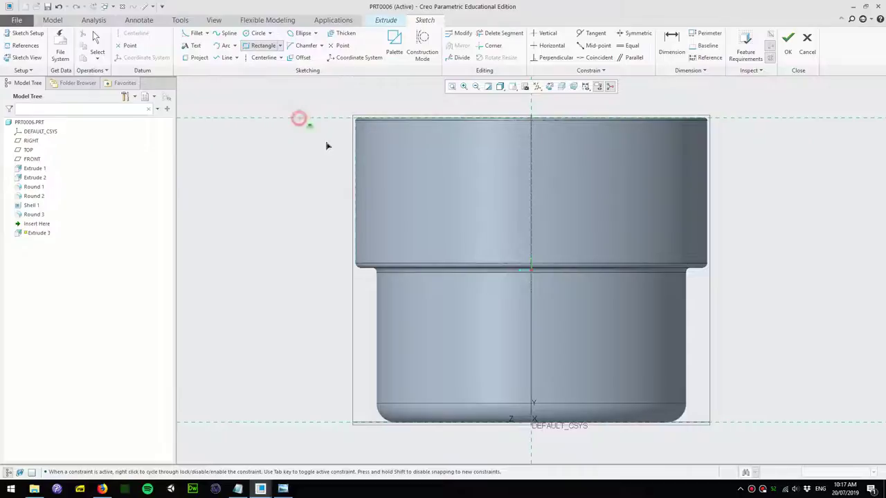
pyautogui.click(363, 245)
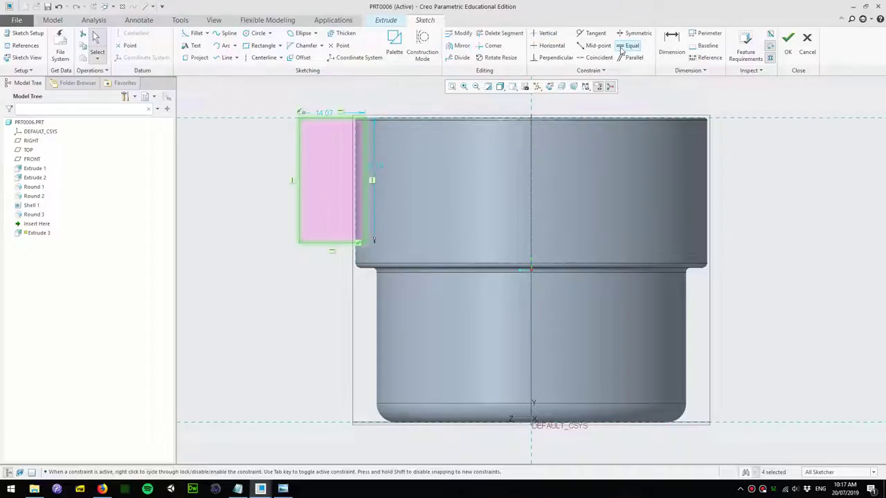
pyautogui.click(661, 51)
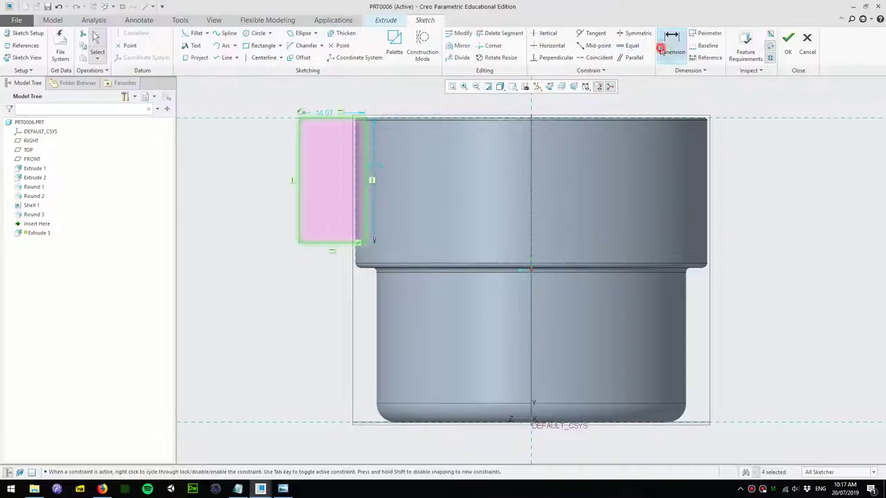
pyautogui.click(366, 142)
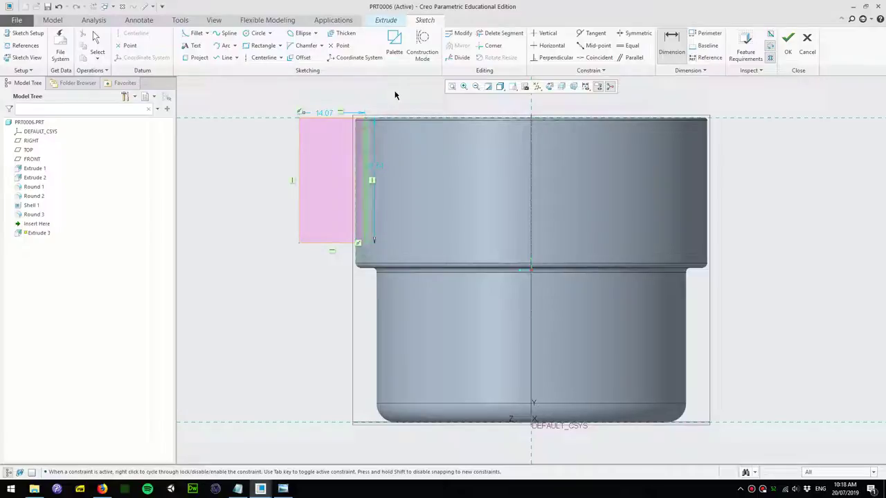
pyautogui.middleClick(396, 93)
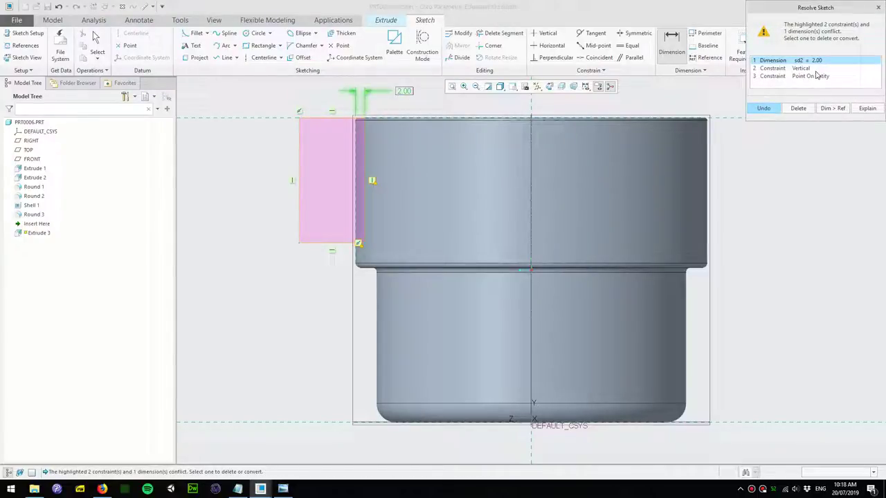
pyautogui.click(815, 76)
pyautogui.click(799, 108)
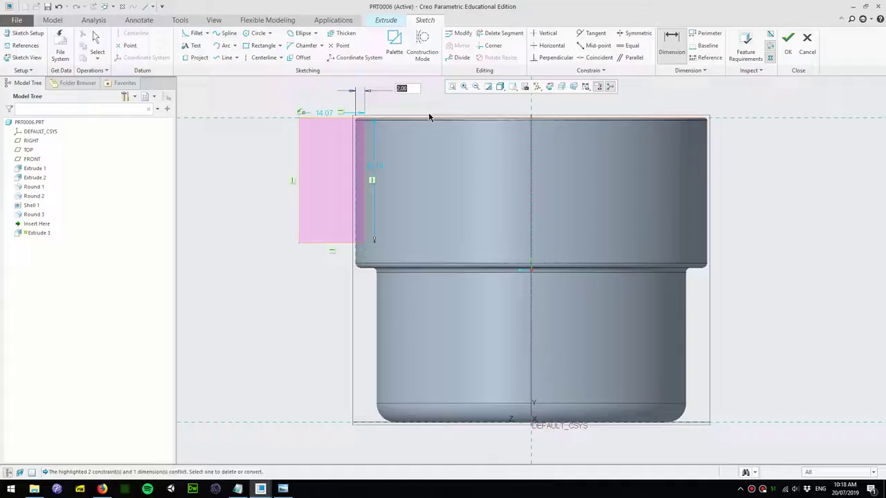
pyautogui.press('Return')
# Set the rectangle width to 18.00 and add a 28.00 height dimension
pyautogui.doubleClick(325, 113)
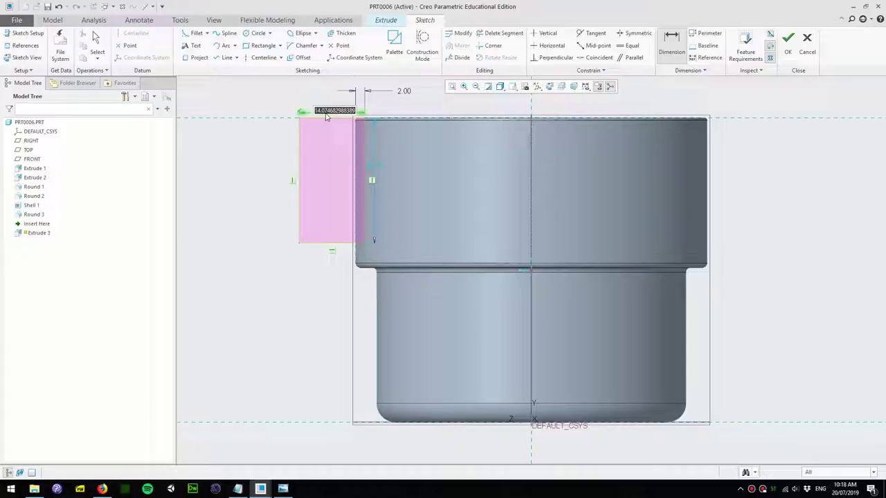
pyautogui.write('18')
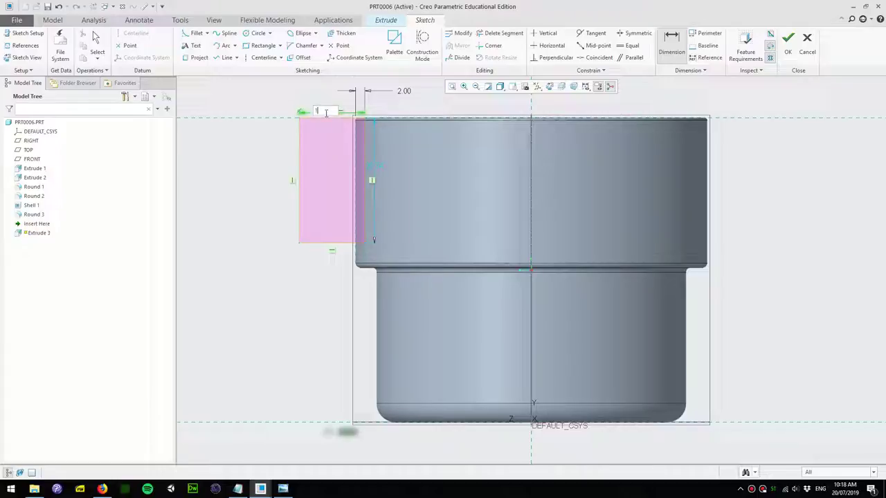
pyautogui.press('Return')
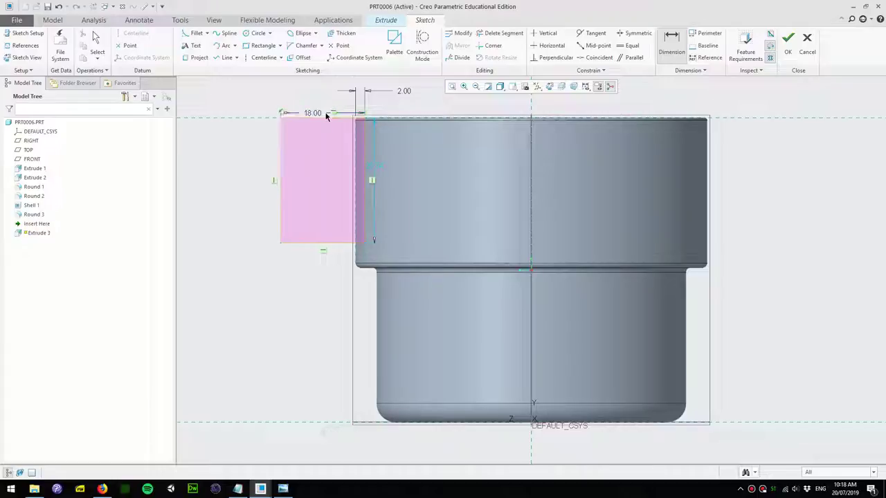
pyautogui.click(373, 243)
pyautogui.middleClick(376, 171)
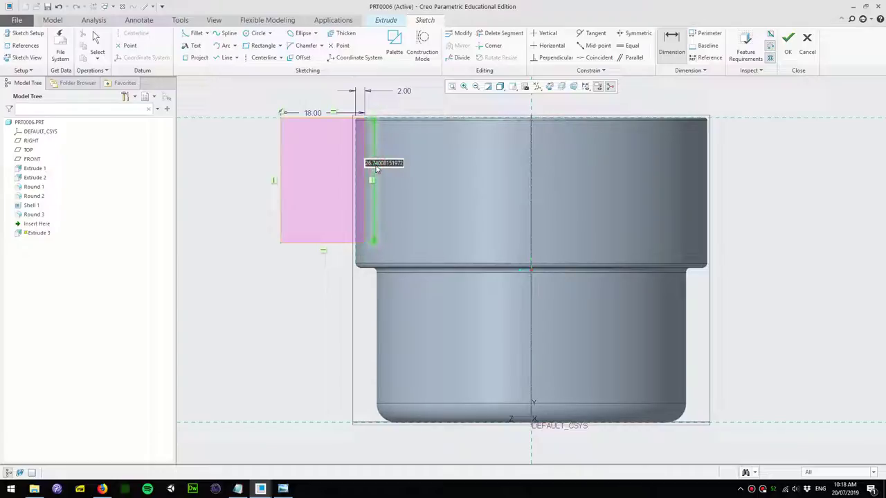
pyautogui.write('28')
pyautogui.press('Return')
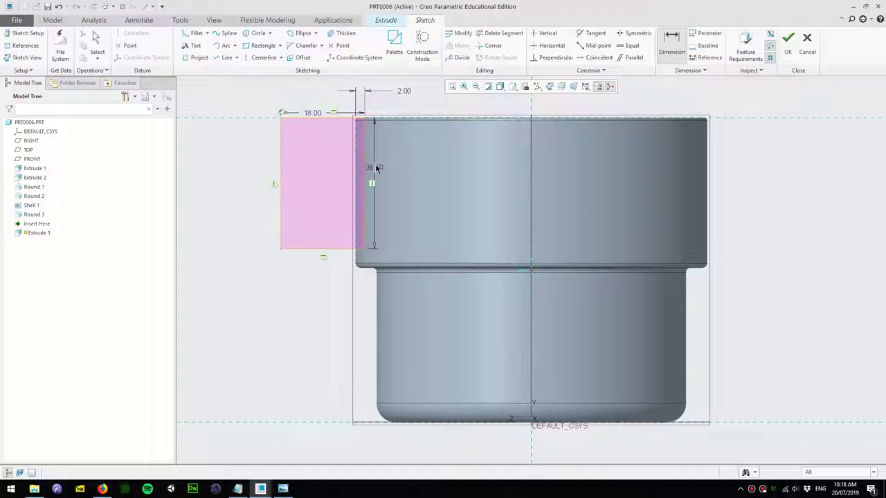
# Draw a 3-tangent circle touching the rectangle's left, top and right edges
pyautogui.click(260, 33)
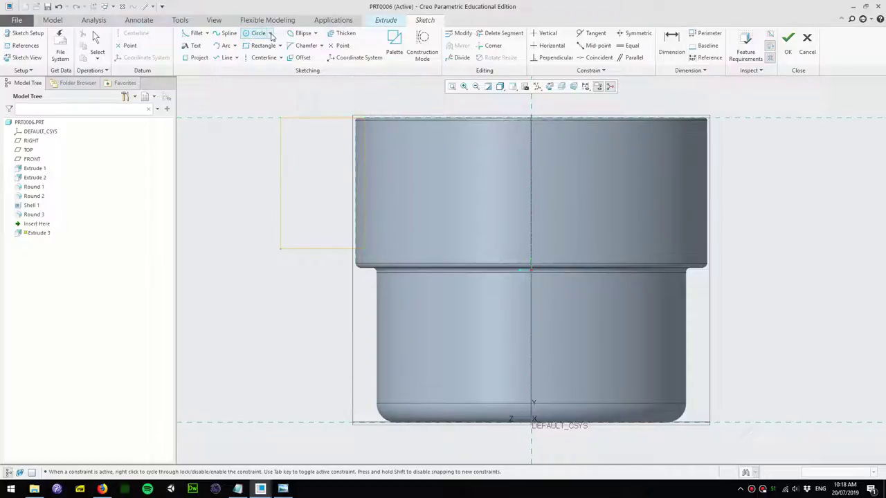
pyautogui.click(271, 34)
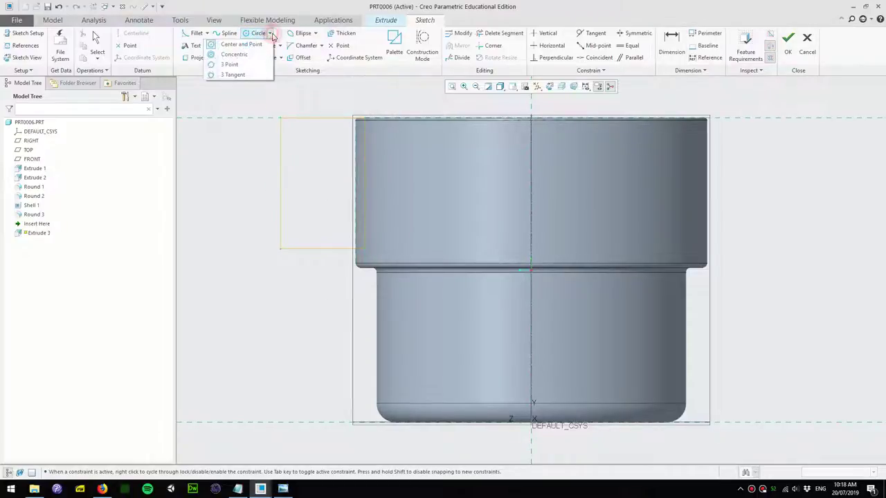
pyautogui.click(233, 75)
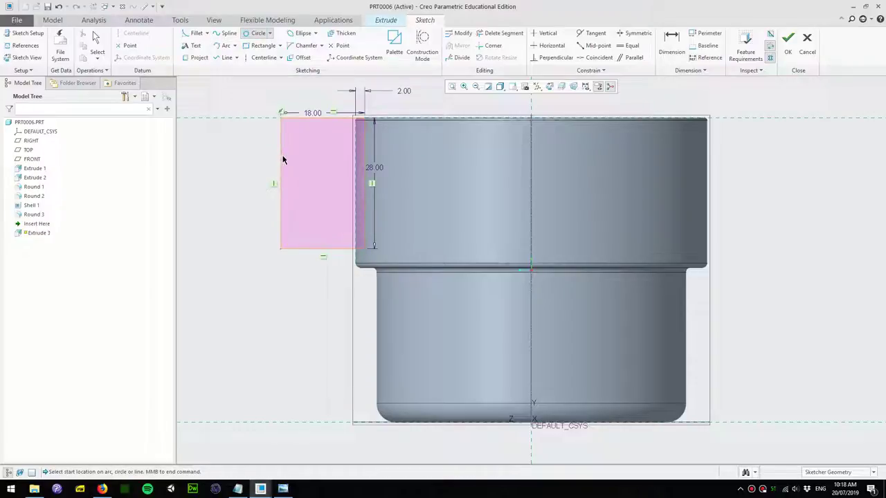
pyautogui.click(282, 158)
pyautogui.click(326, 121)
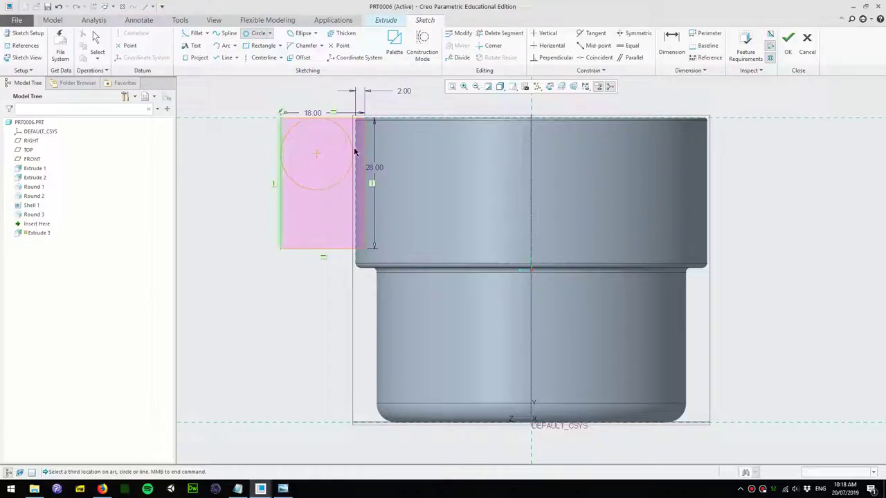
pyautogui.click(358, 161)
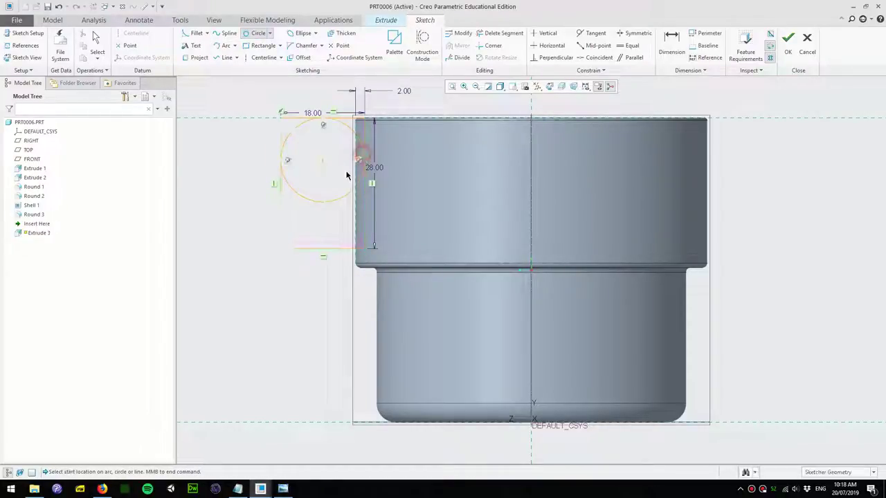
pyautogui.middleClick(302, 224)
# Draw a second 3-tangent circle touching the left, bottom and right edges
pyautogui.click(280, 225)
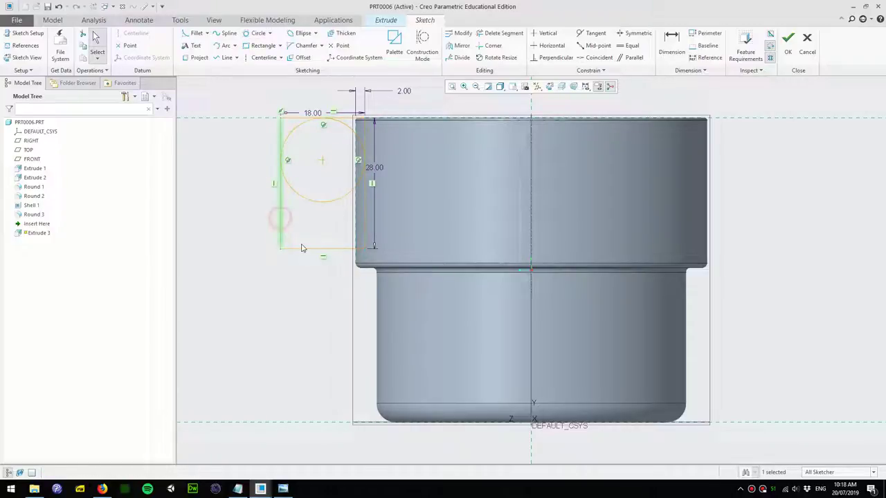
pyautogui.click(309, 249)
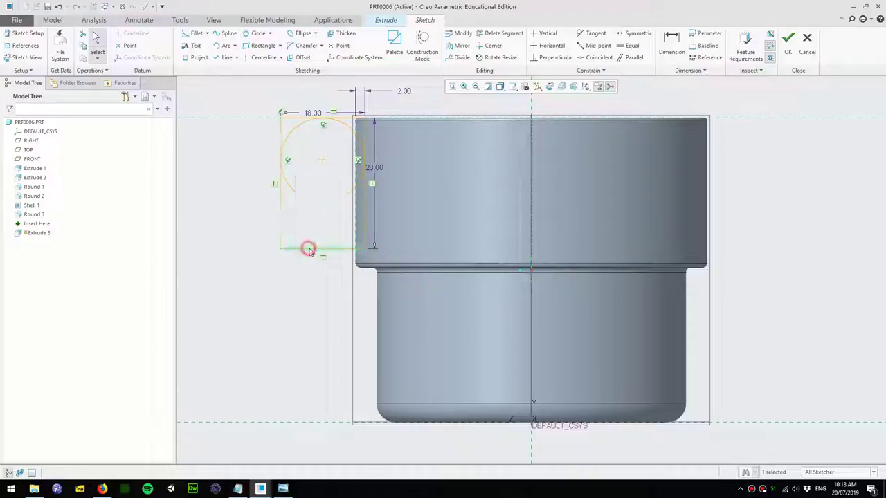
pyautogui.click(364, 210)
pyautogui.click(258, 33)
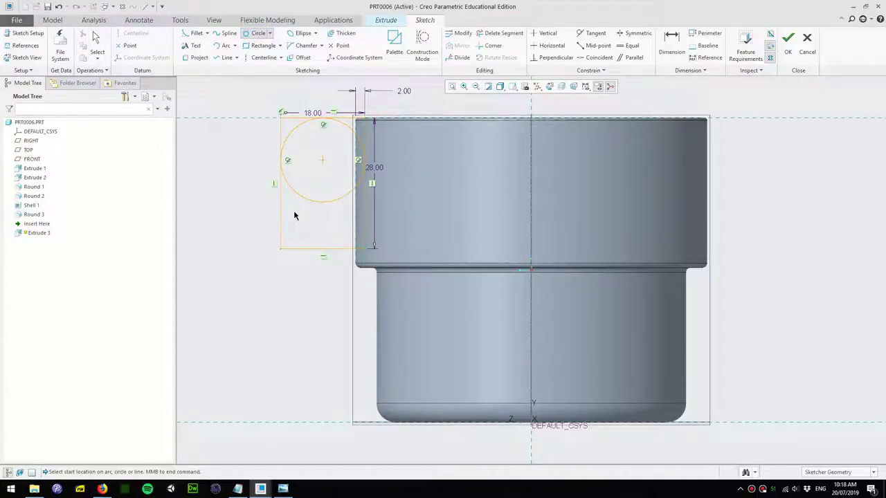
pyautogui.click(281, 211)
pyautogui.click(316, 248)
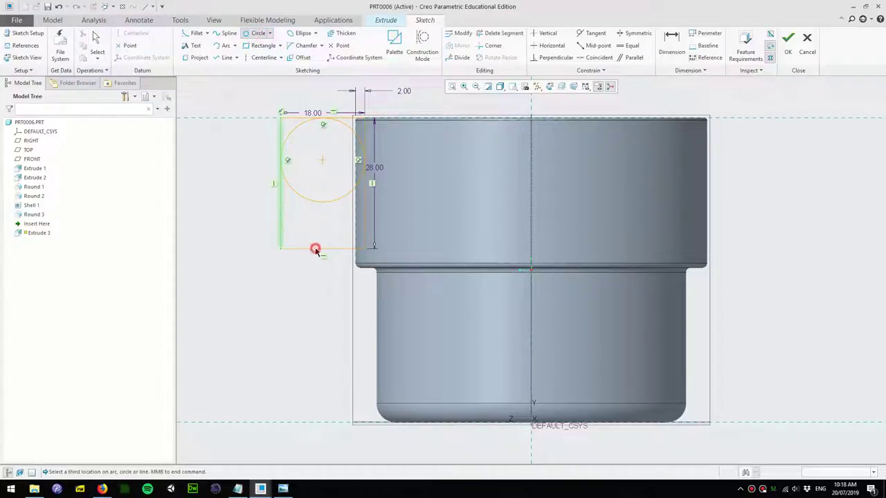
pyautogui.click(364, 220)
pyautogui.middleClick(397, 191)
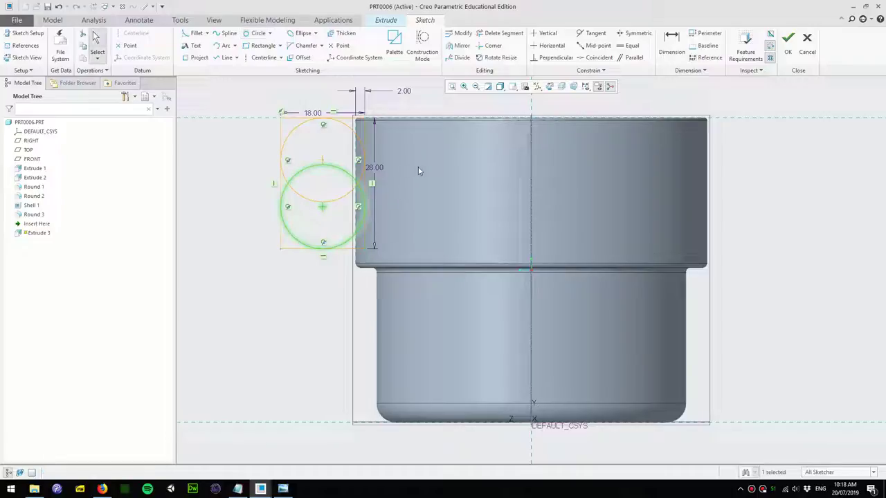
# Delete the extra rectangle lines and overlapping inner arcs to leave an R9.00 slot outline, then accept
pyautogui.click(499, 38)
pyautogui.click(299, 112)
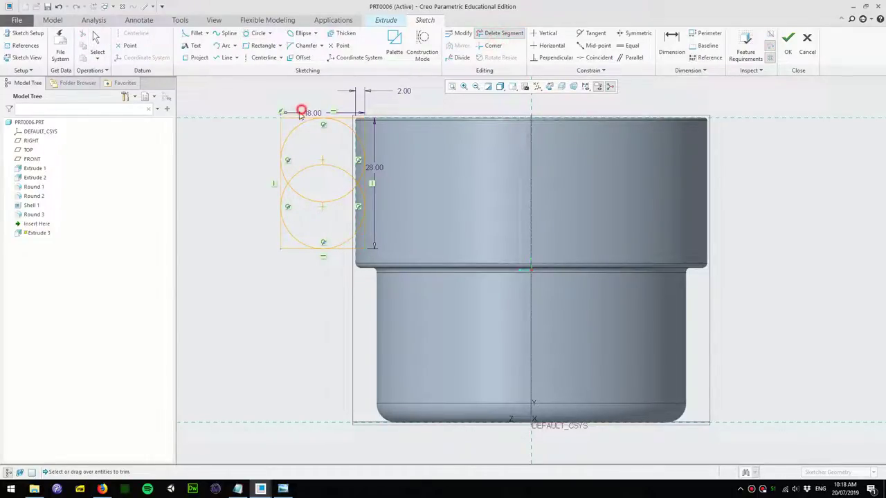
pyautogui.click(281, 139)
pyautogui.click(349, 111)
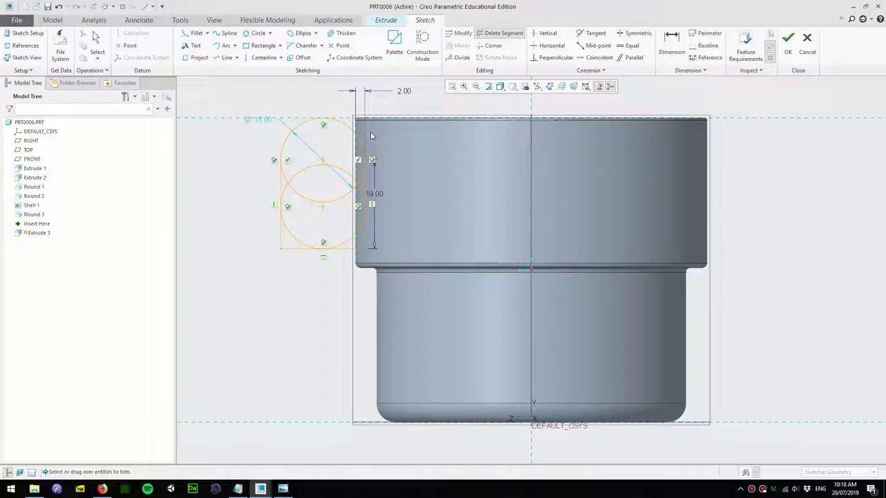
pyautogui.moveTo(299, 166); pyautogui.dragTo(300, 193)
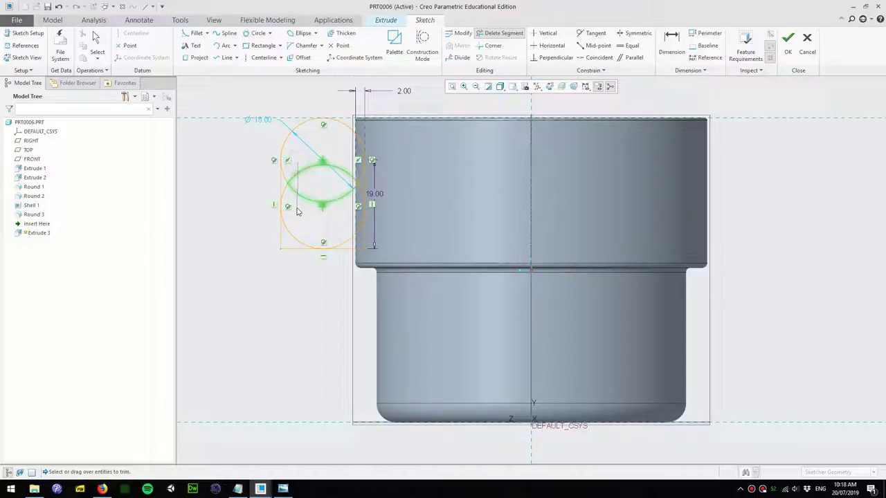
pyautogui.click(359, 176)
pyautogui.moveTo(286, 170)
pyautogui.mouseDown()
pyautogui.moveTo(285, 218)
pyautogui.moveTo(273, 222)
pyautogui.moveTo(293, 249)
pyautogui.moveTo(284, 248)
pyautogui.moveTo(348, 258)
pyautogui.mouseUp()
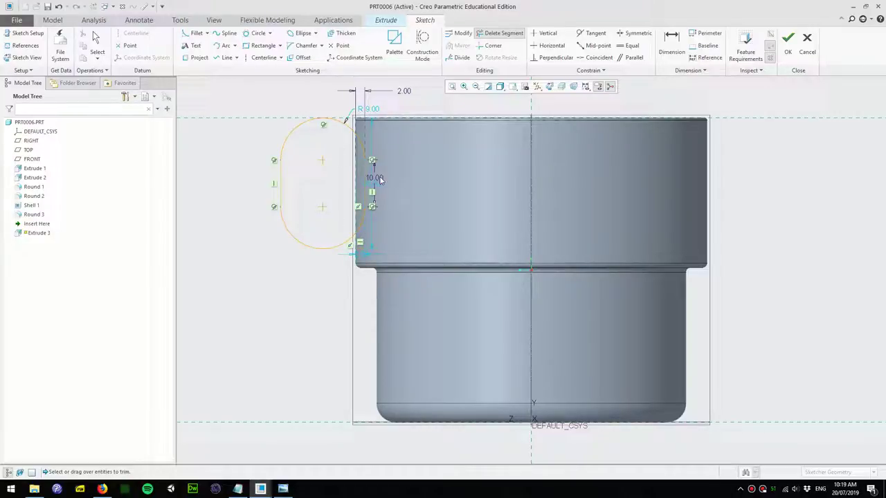
pyautogui.click(786, 50)
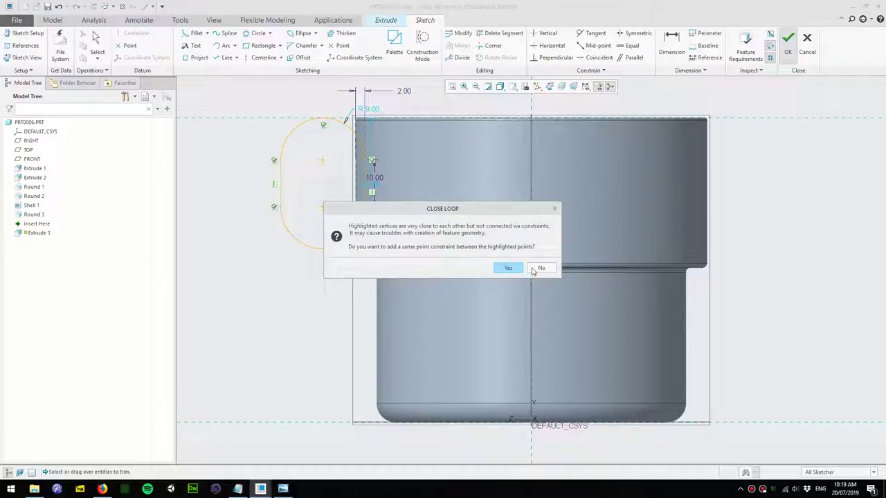
# Decline the Close Loop prompt and go back to trimming the slot sketch
pyautogui.click(534, 269)
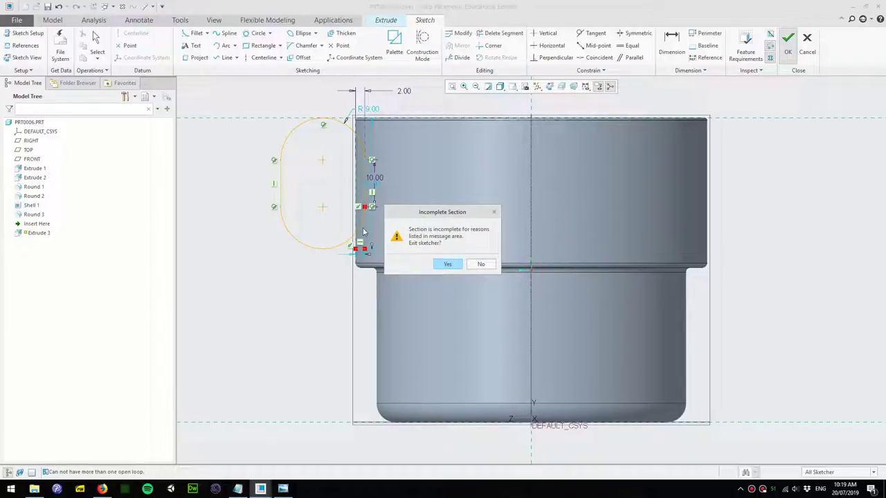
pyautogui.click(480, 263)
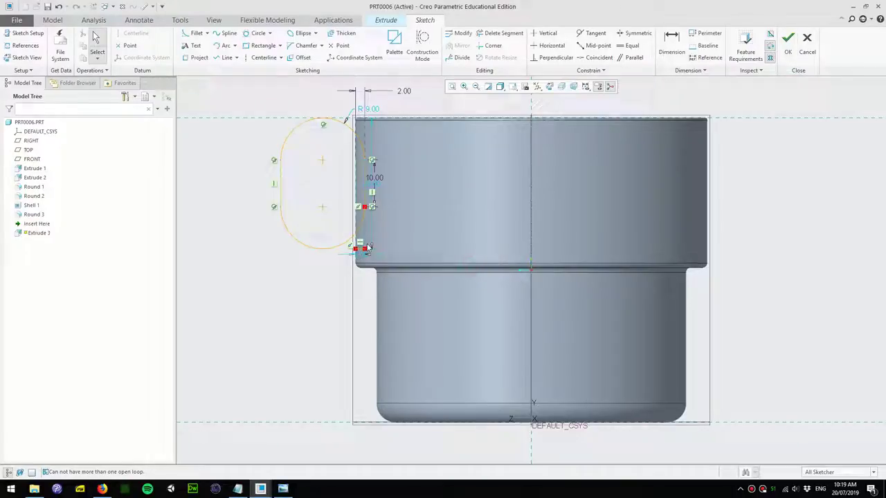
pyautogui.scroll(-5, 358, 260)
pyautogui.scroll(-1, 357, 261)
pyautogui.click(498, 33)
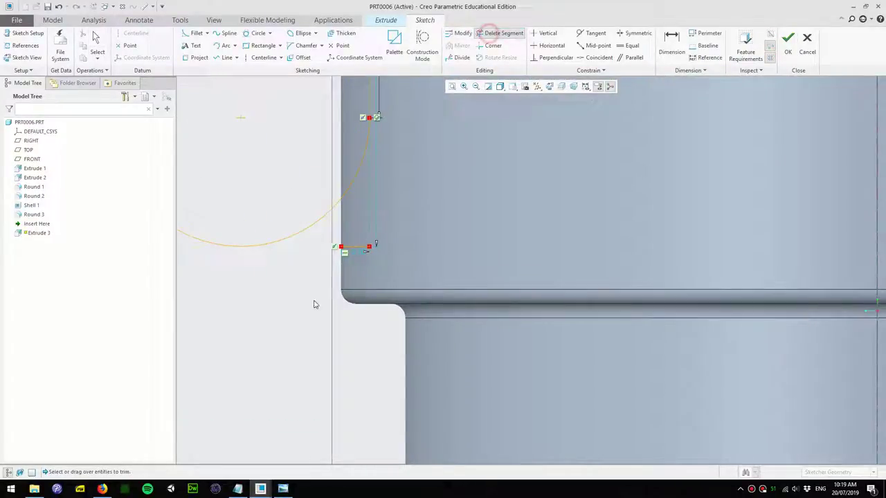
pyautogui.scroll(5, 374, 137)
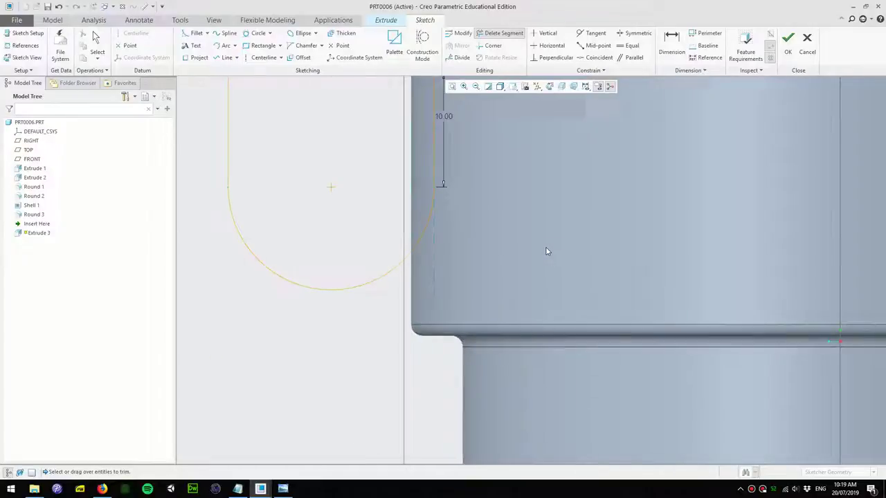
pyautogui.scroll(-3, 565, 194)
pyautogui.scroll(2, 443, 219)
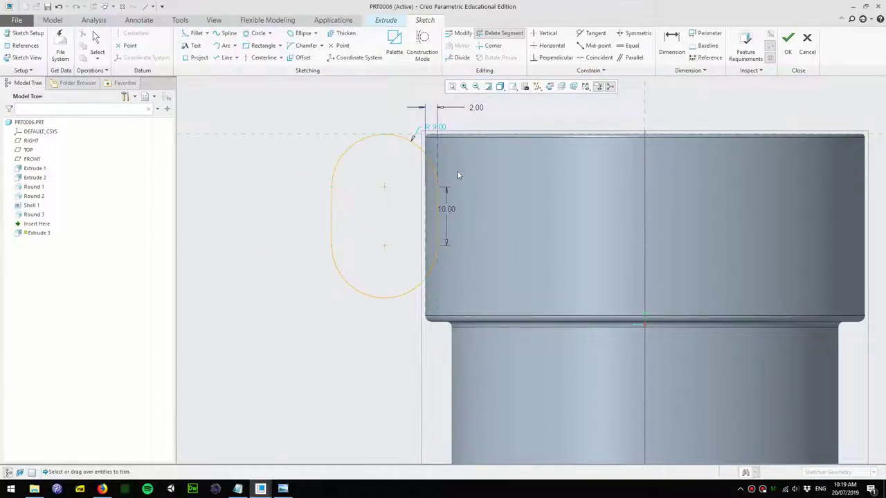
# Accept the slot sketch without joining points, then open the extrusion's Placement settings
pyautogui.click(787, 43)
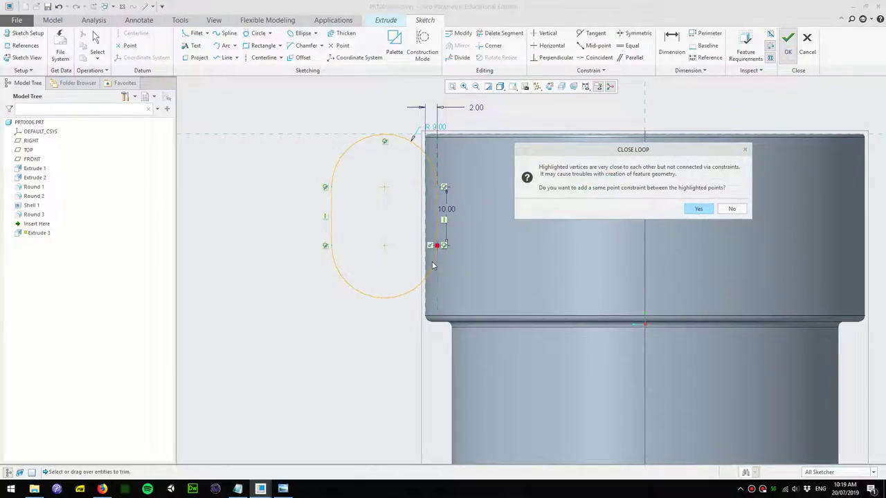
pyautogui.click(732, 208)
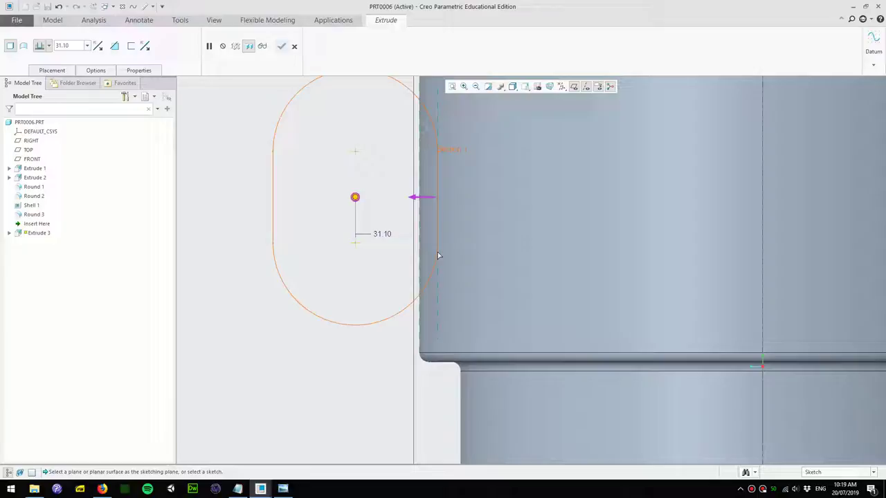
pyautogui.scroll(1, 422, 207)
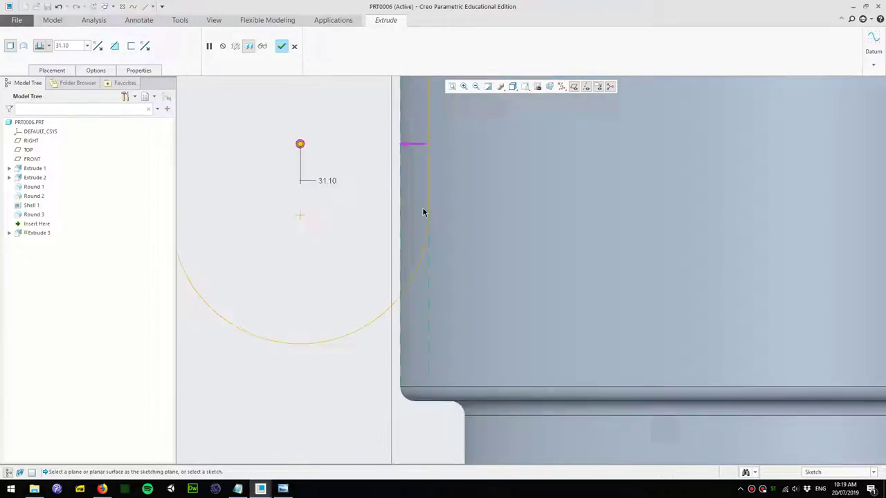
pyautogui.scroll(1, 422, 207)
pyautogui.scroll(1, 371, 252)
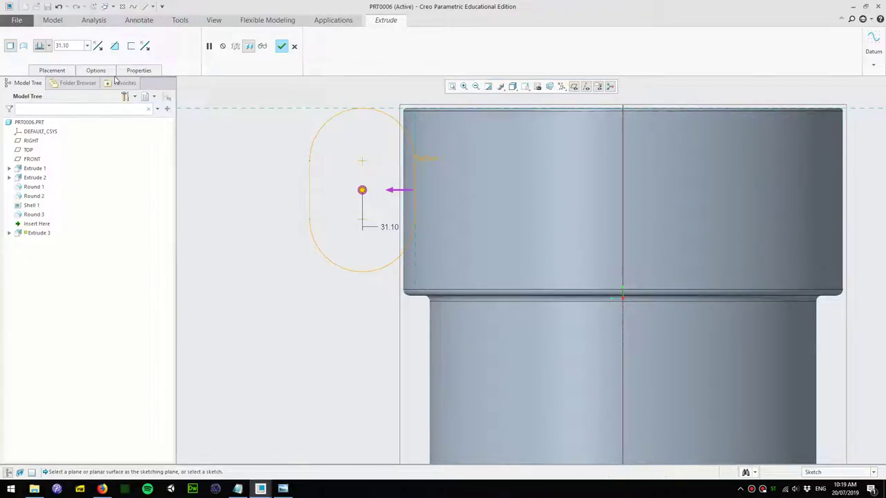
pyautogui.click(56, 70)
# Reopen the sketch, corner-trim the two lines at the open vertex, and accept for a 31.10 preview
pyautogui.click(127, 102)
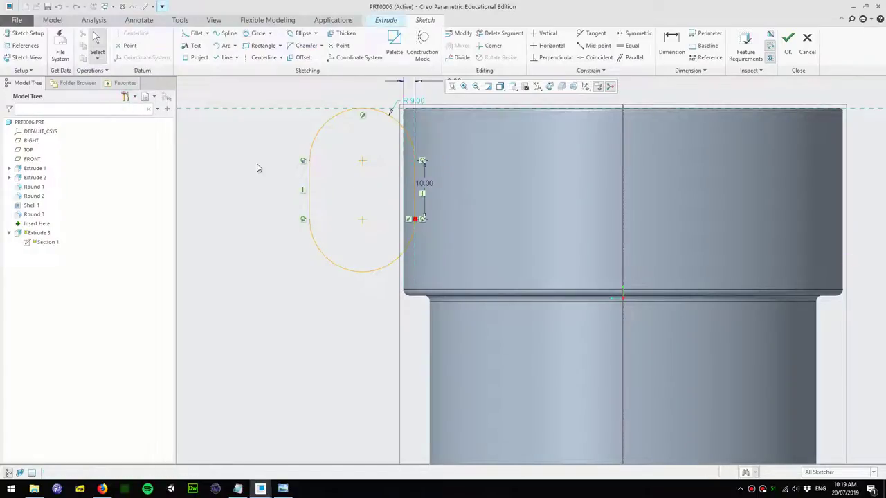
pyautogui.scroll(-4, 431, 240)
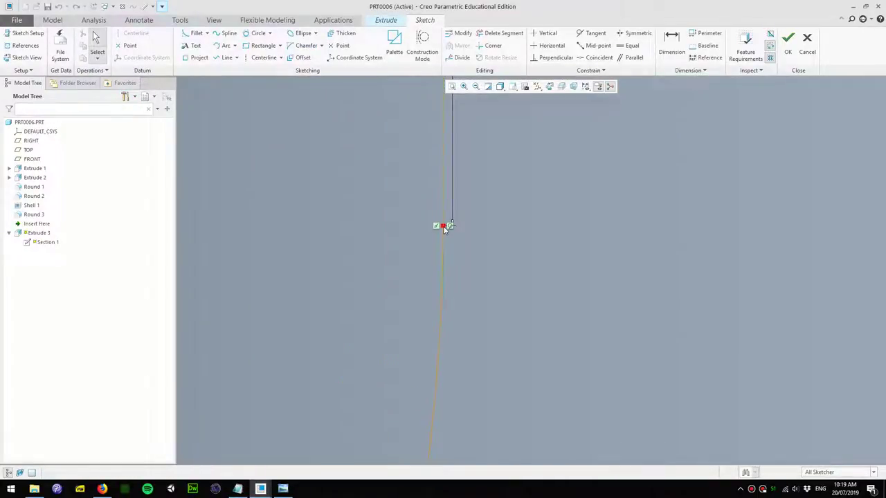
pyautogui.scroll(-2, 442, 220)
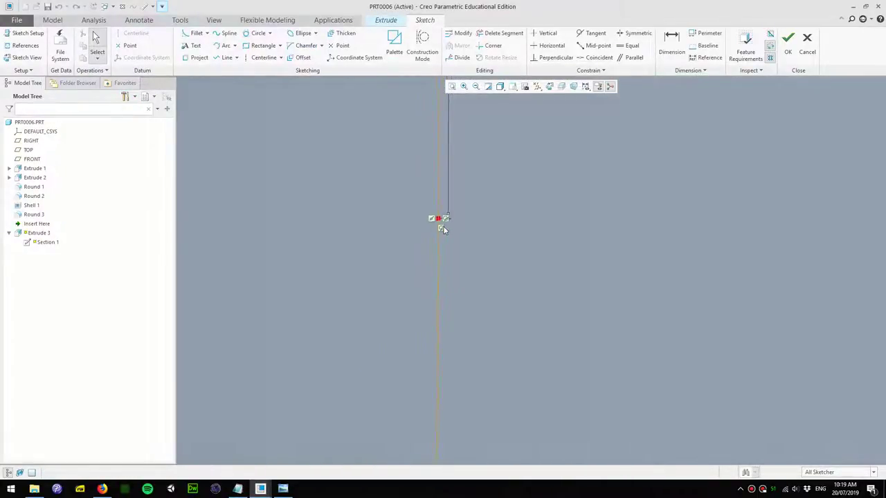
pyautogui.click(491, 45)
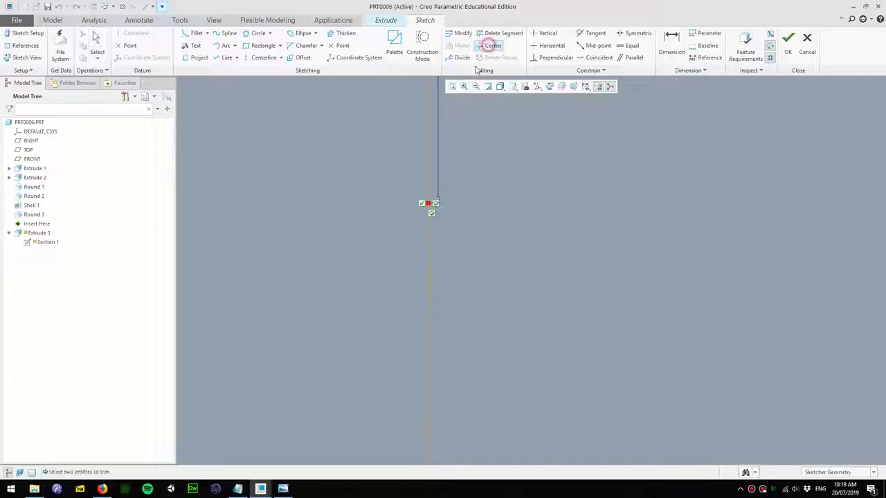
pyautogui.click(430, 188)
pyautogui.click(427, 229)
pyautogui.scroll(3, 477, 245)
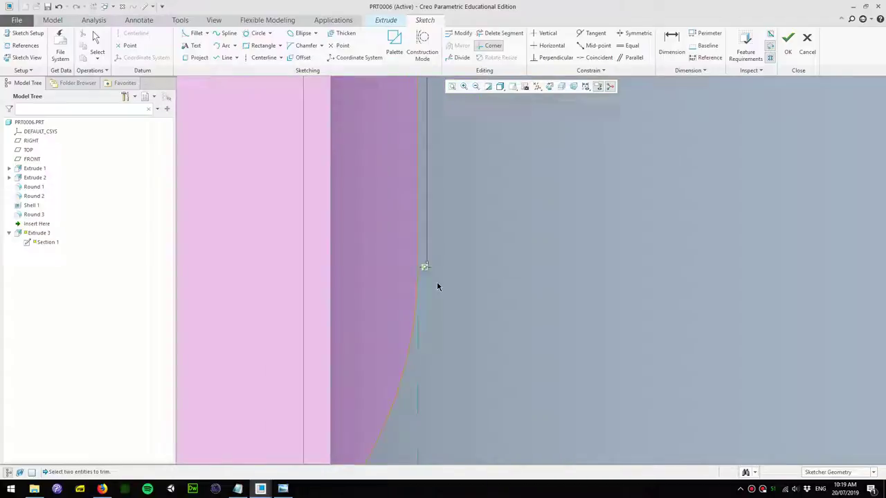
pyautogui.scroll(-5, 436, 286)
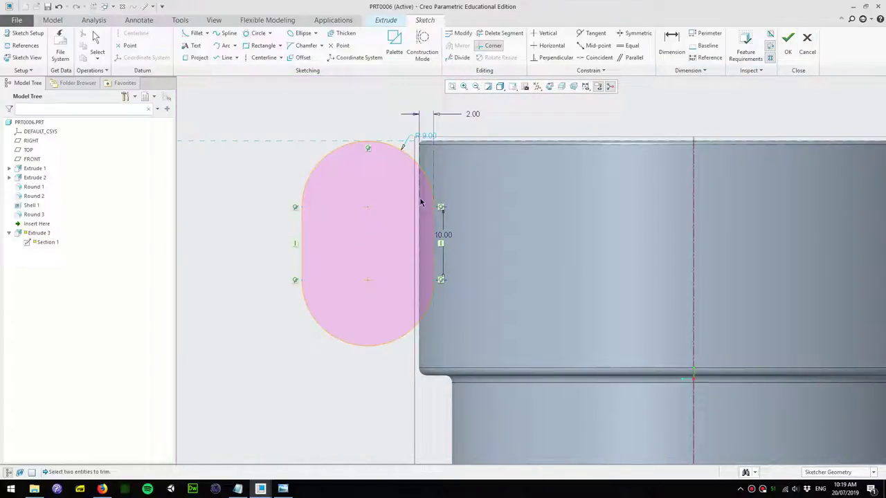
pyautogui.click(787, 41)
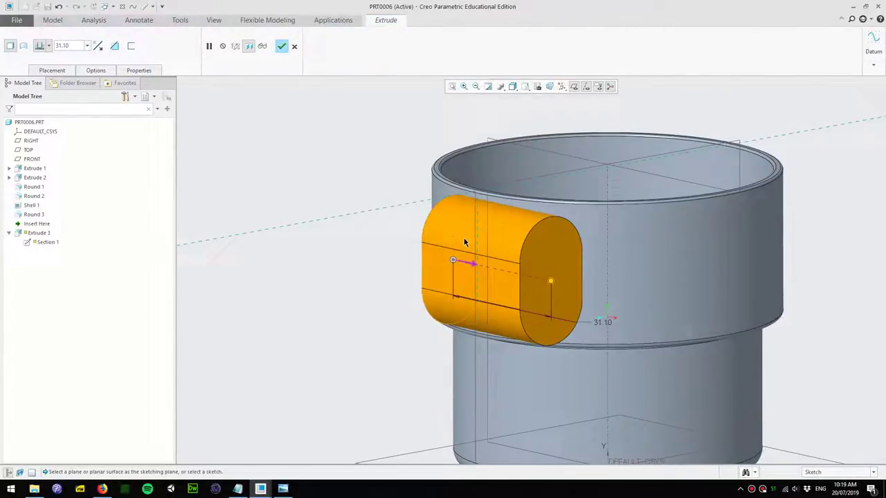
# Extrude the slot boss symmetrically to 13.50 depth and finish Extrude 3
pyautogui.rightClick(551, 284)
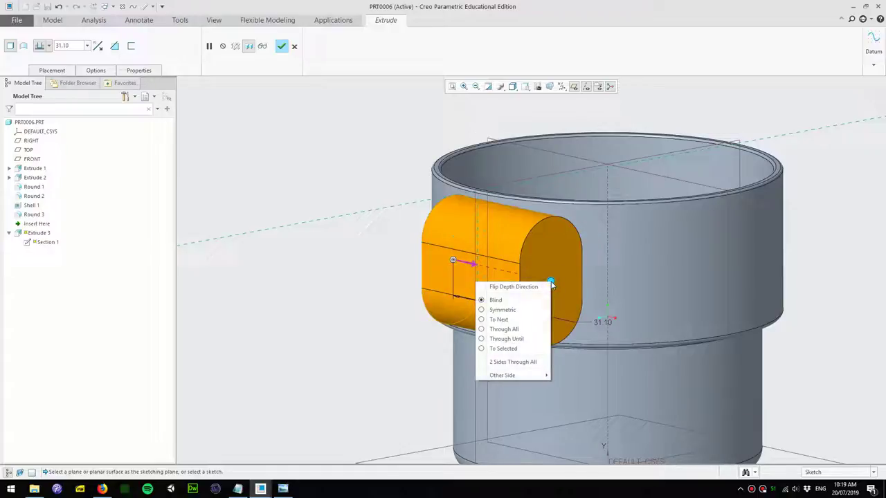
pyautogui.click(523, 311)
pyautogui.moveTo(503, 273); pyautogui.dragTo(475, 269)
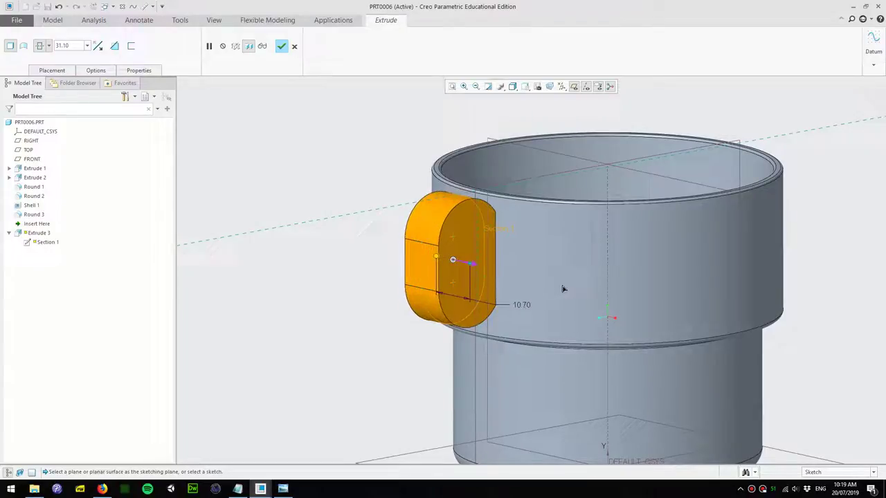
pyautogui.moveTo(563, 291); pyautogui.dragTo(609, 312, button='middle')
pyautogui.moveTo(545, 311); pyautogui.dragTo(607, 356)
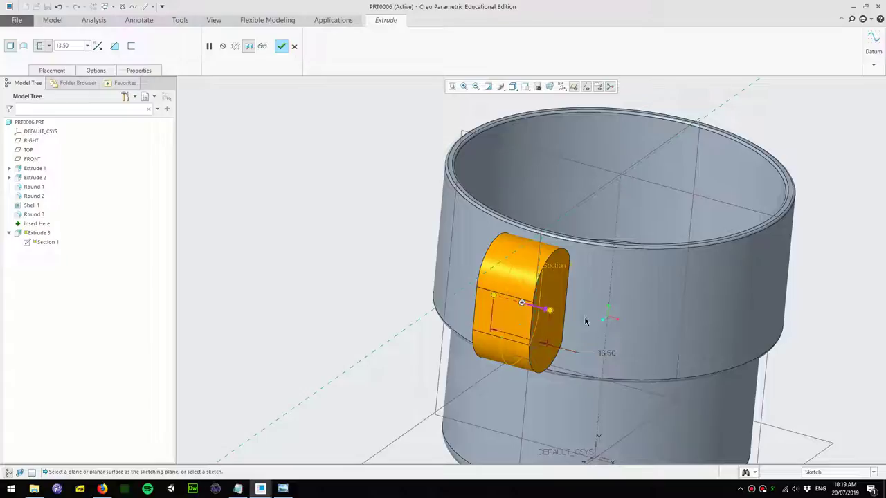
pyautogui.click(281, 46)
pyautogui.scroll(-2, 392, 219)
pyautogui.moveTo(367, 214); pyautogui.dragTo(323, 192, button='middle')
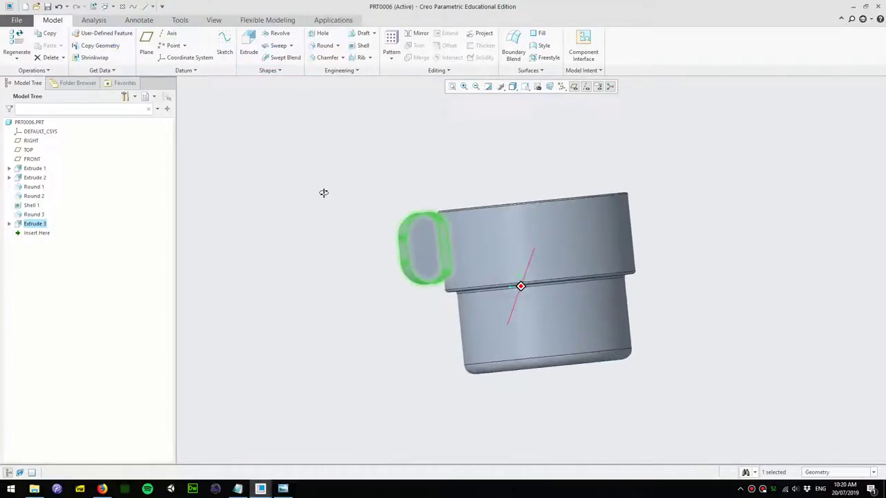
pyautogui.click(320, 191)
pyautogui.scroll(3, 443, 189)
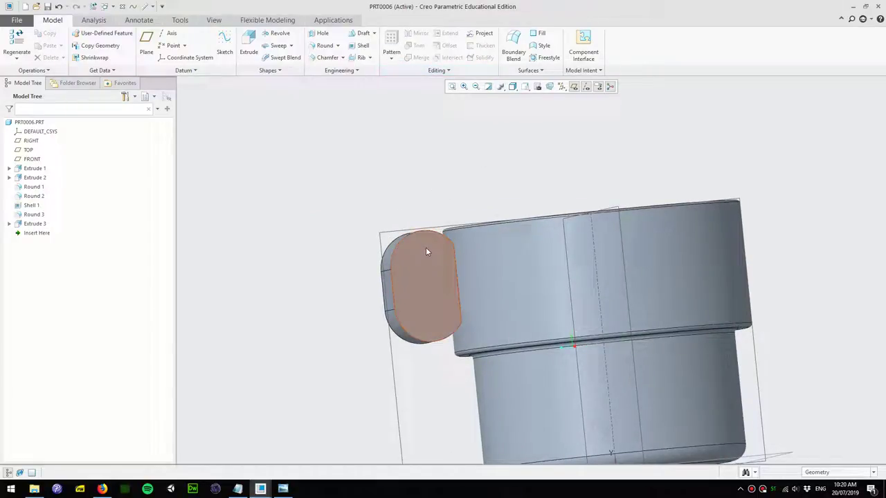
# Sketch a new extrusion on the boss face with its edge loop offset by -2
pyautogui.click(357, 186)
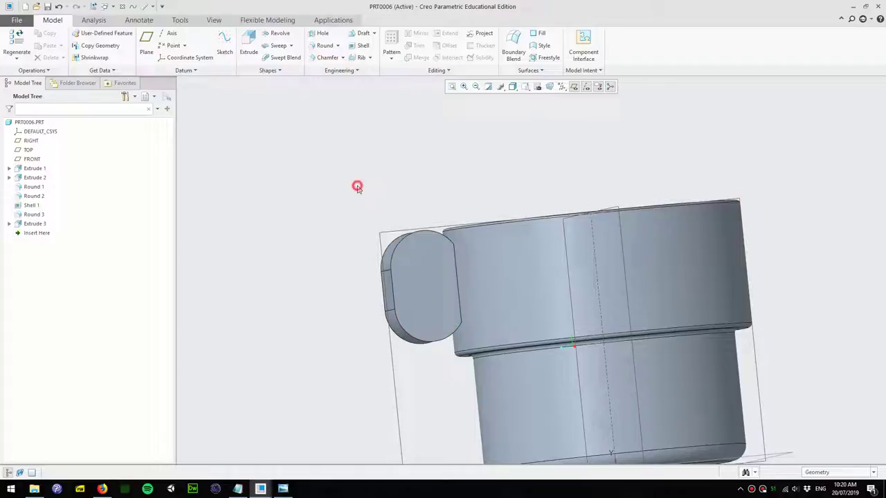
pyautogui.click(248, 44)
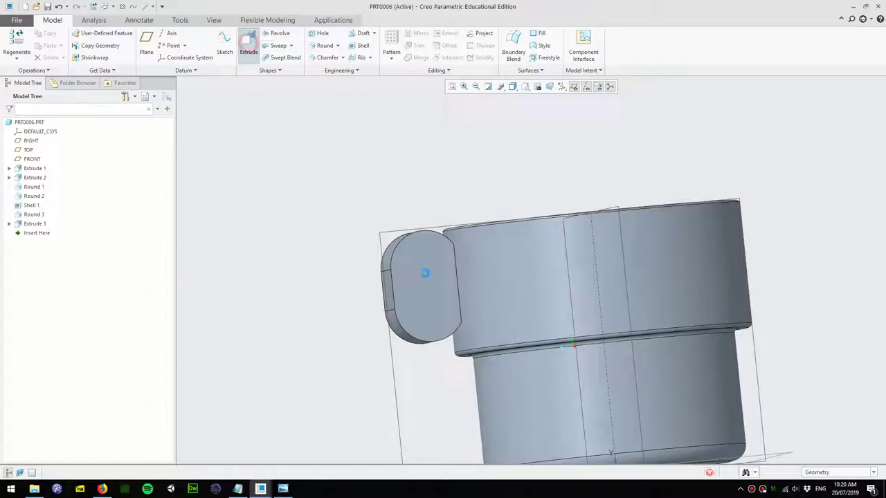
pyautogui.click(436, 291)
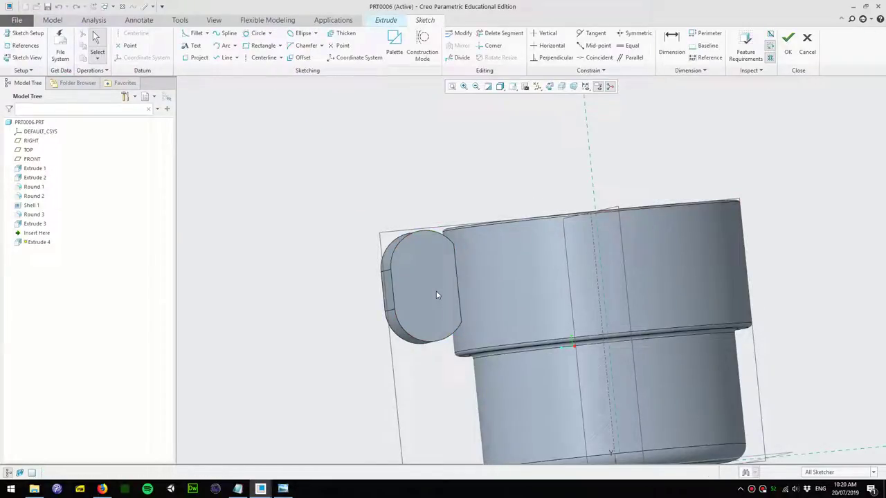
pyautogui.click(303, 59)
pyautogui.click(841, 45)
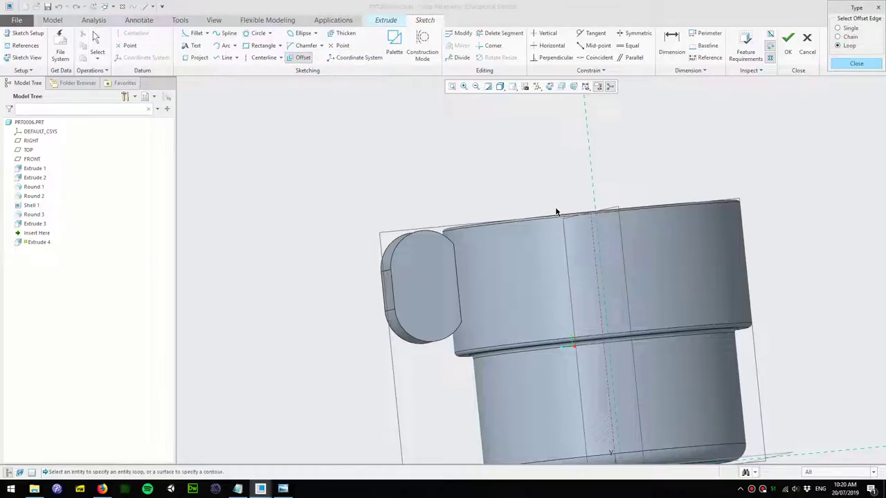
pyautogui.click(422, 246)
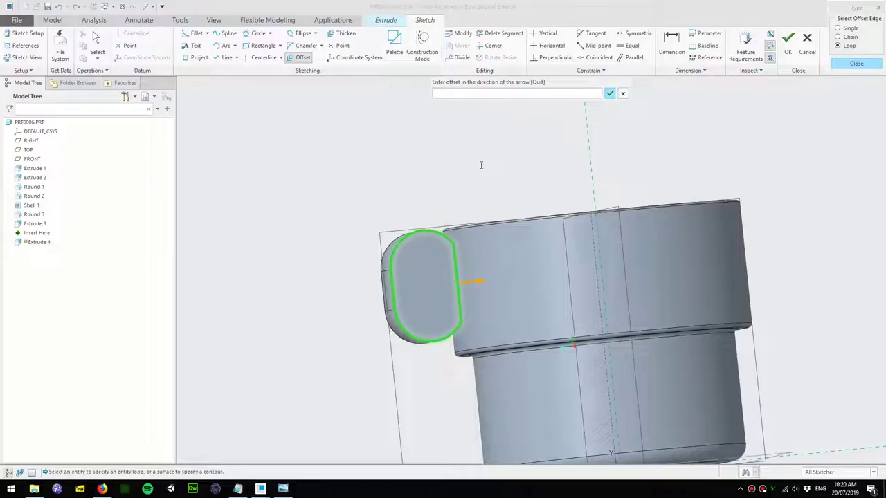
pyautogui.write('-2')
pyautogui.press('Return')
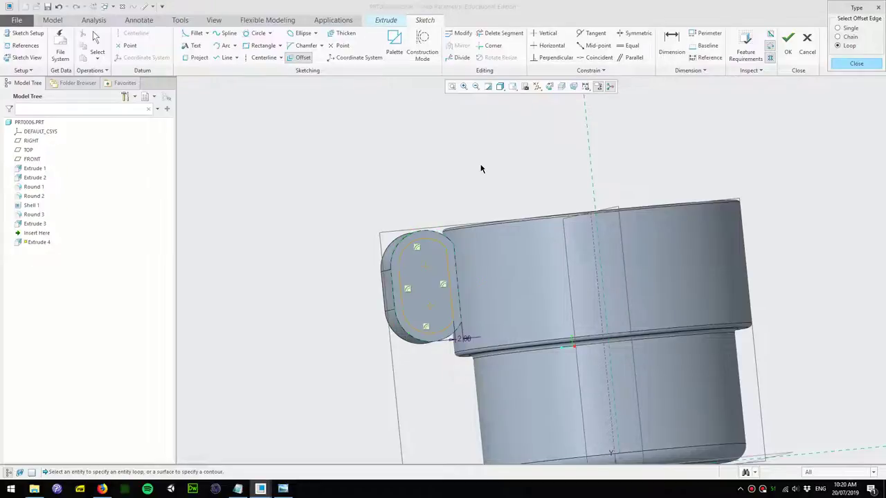
pyautogui.click(856, 64)
# Change the loop offset distance to 1
pyautogui.moveTo(604, 256)
pyautogui.mouseDown(button='middle')
pyautogui.moveTo(459, 340)
pyautogui.moveTo(475, 346)
pyautogui.moveTo(489, 319)
pyautogui.mouseUp(button='middle')
pyautogui.scroll(-3, 475, 346)
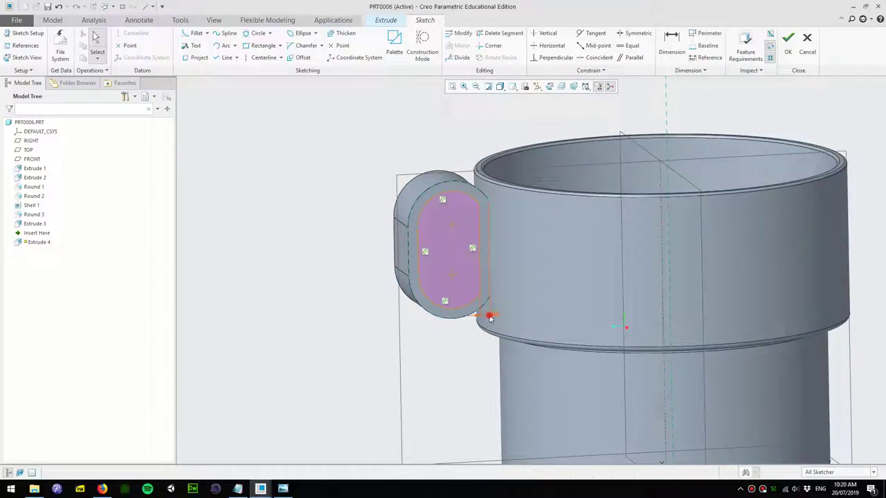
pyautogui.doubleClick(489, 316)
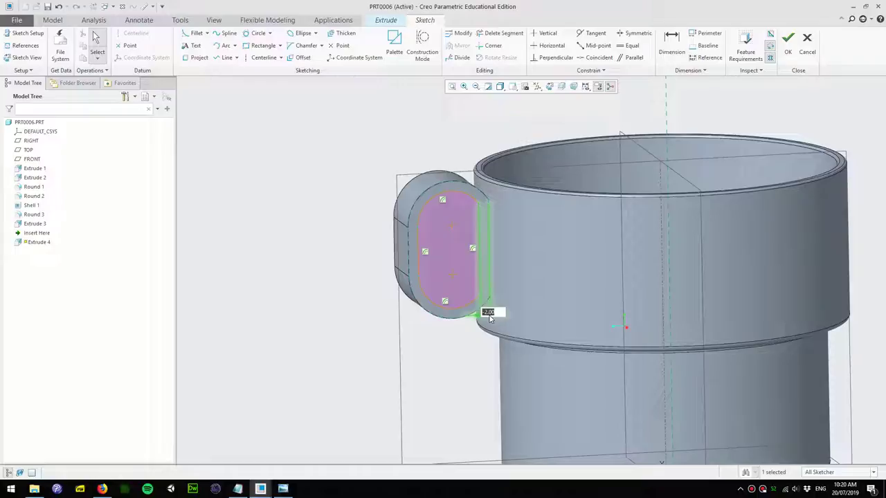
pyautogui.write('1.5')
pyautogui.press('Return')
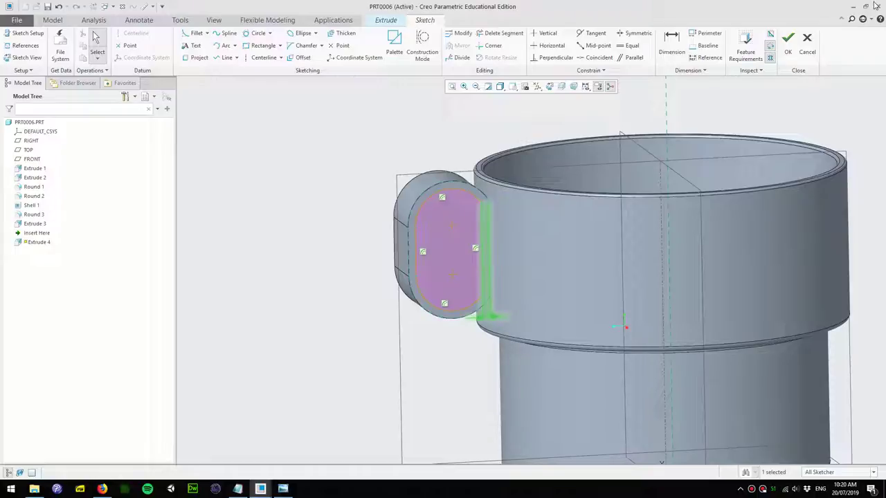
# Make it a flipped Remove Material cut through the boss and confirm Extrude 4
pyautogui.click(788, 38)
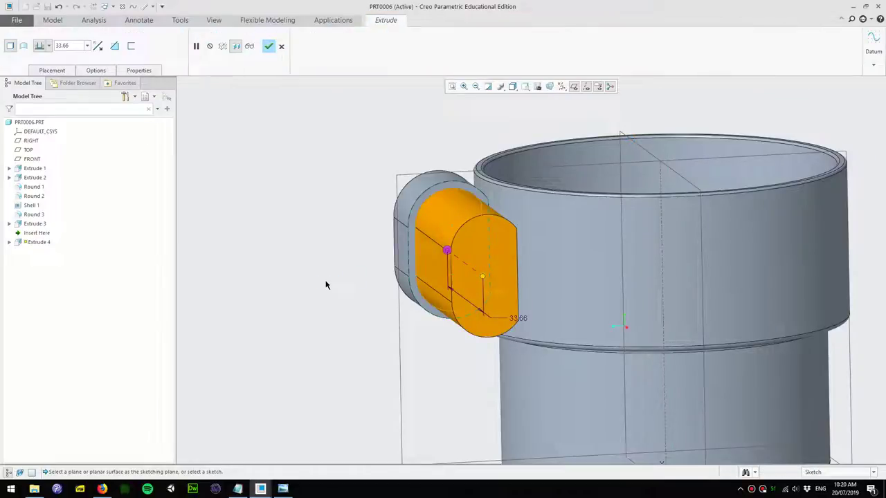
pyautogui.click(114, 46)
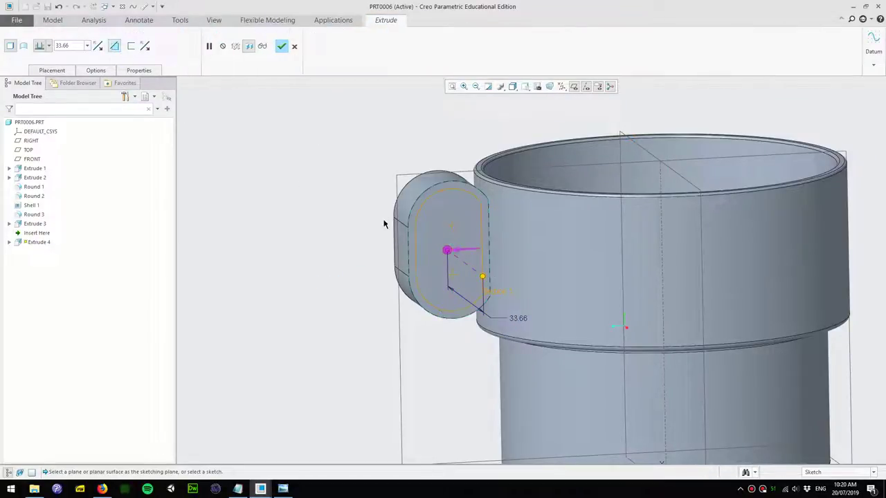
pyautogui.moveTo(521, 291); pyautogui.dragTo(563, 299, button='middle')
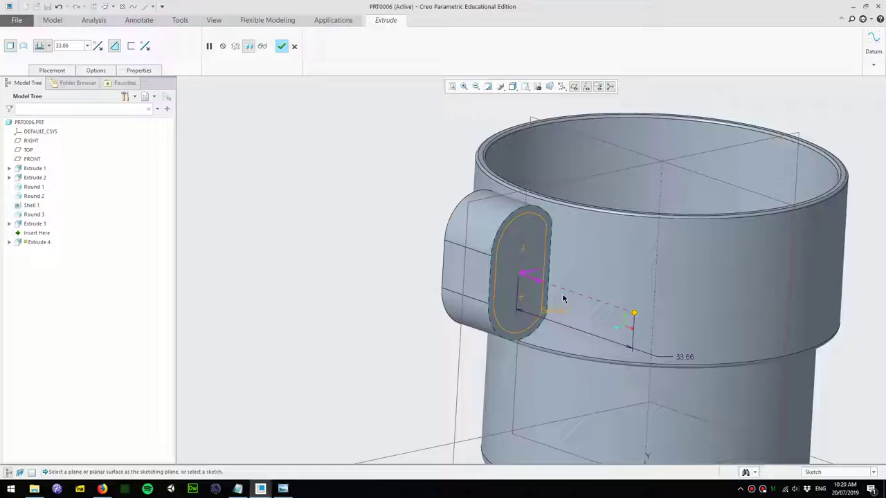
pyautogui.click(540, 282)
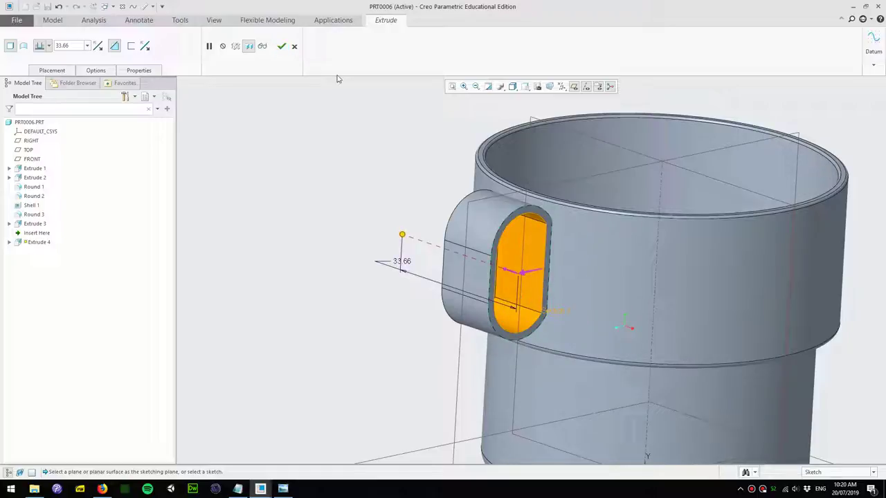
pyautogui.click(281, 46)
# Add a 0.50 round on the edges where the handle meets the mug
pyautogui.hotkey('ctrl', 'd')
pyautogui.click(297, 267)
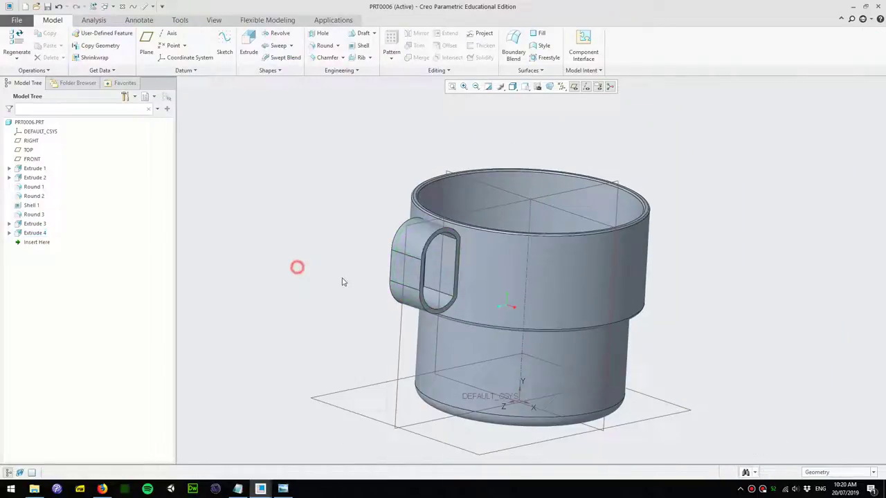
pyautogui.scroll(-3, 713, 295)
pyautogui.moveTo(713, 294); pyautogui.dragTo(678, 290, button='middle')
pyautogui.scroll(3, 692, 293)
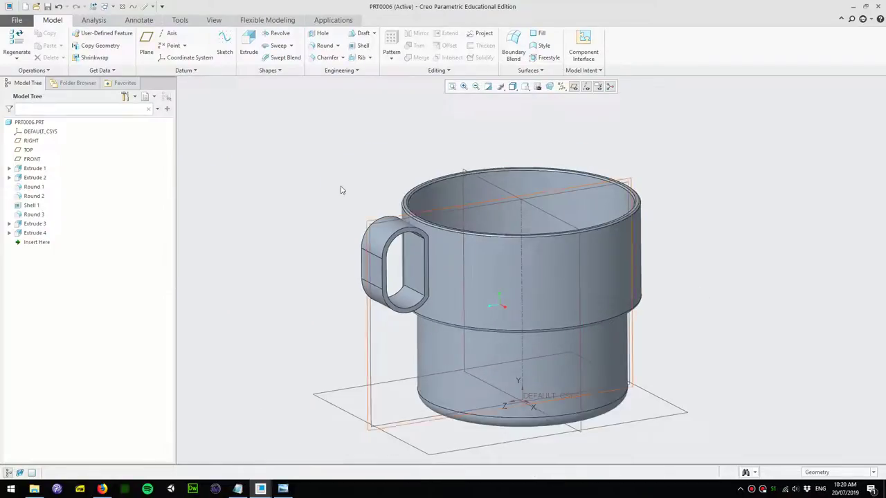
pyautogui.scroll(-3, 297, 168)
pyautogui.click(325, 45)
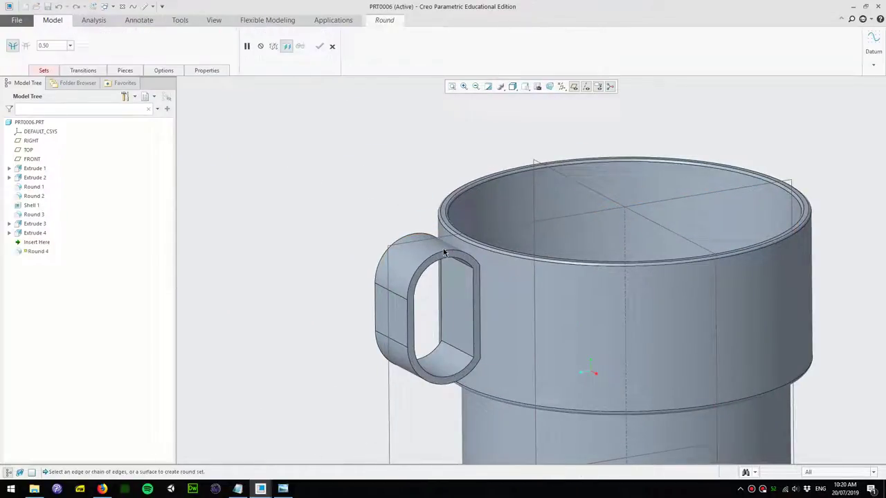
pyautogui.click(479, 297)
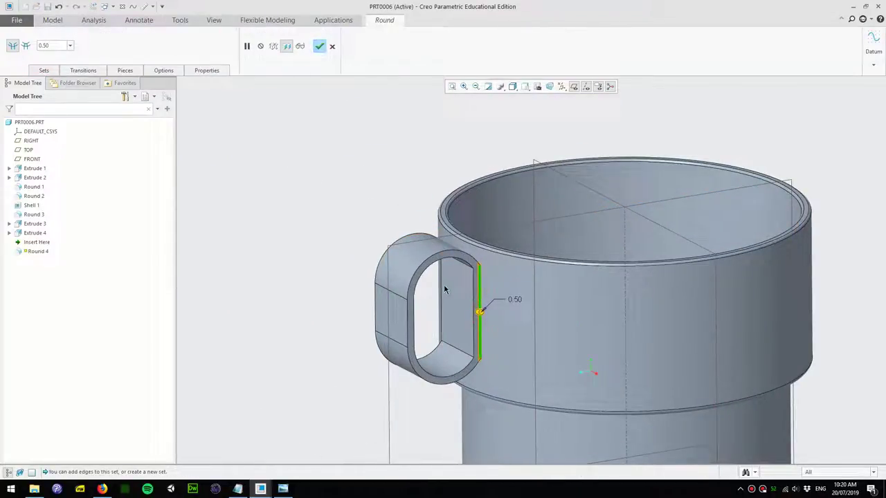
pyautogui.keyDown('ctrl'); pyautogui.click(447, 290); pyautogui.keyUp('ctrl')
pyautogui.scroll(-2, 478, 270)
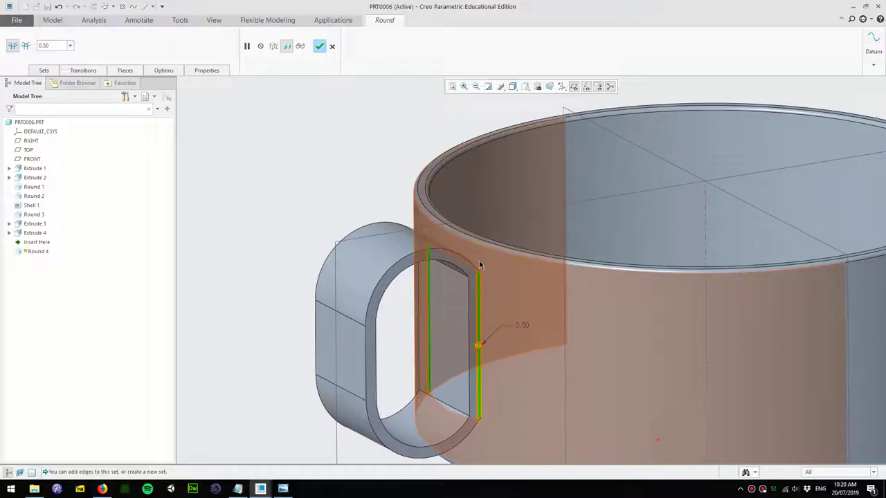
pyautogui.moveTo(480, 265); pyautogui.dragTo(466, 274, button='middle')
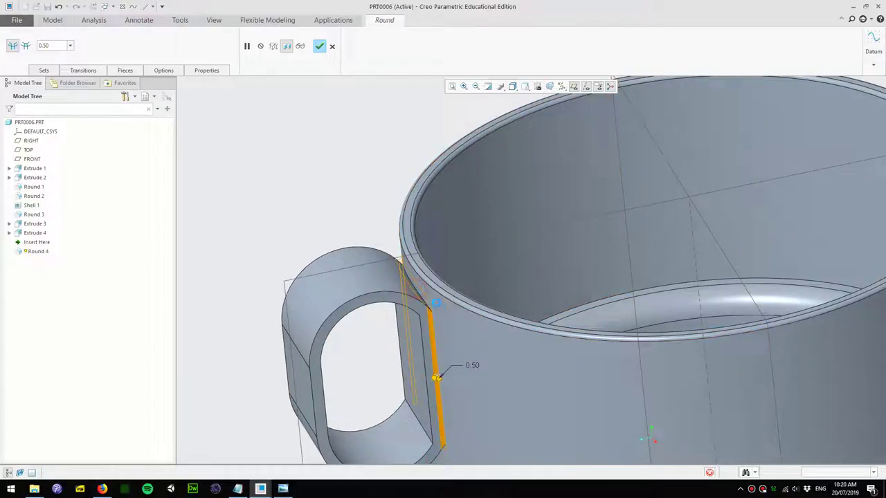
pyautogui.moveTo(460, 315); pyautogui.dragTo(459, 373, button='middle')
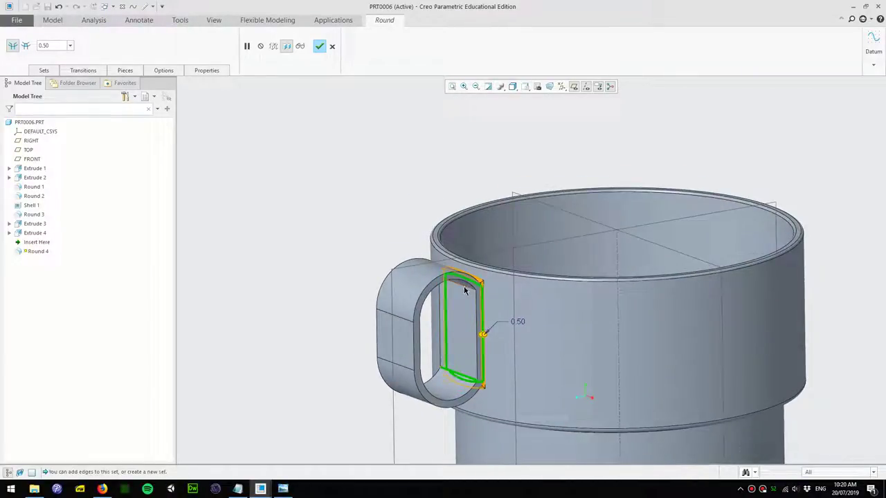
pyautogui.scroll(1, 487, 315)
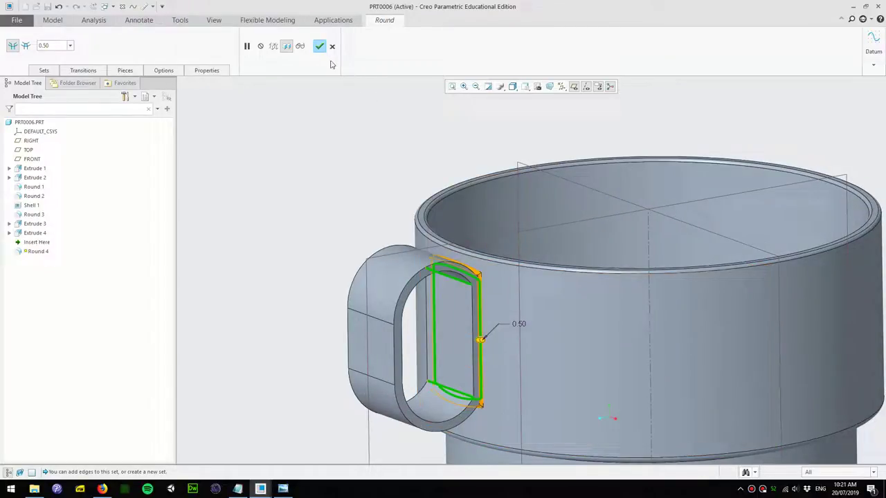
pyautogui.click(319, 46)
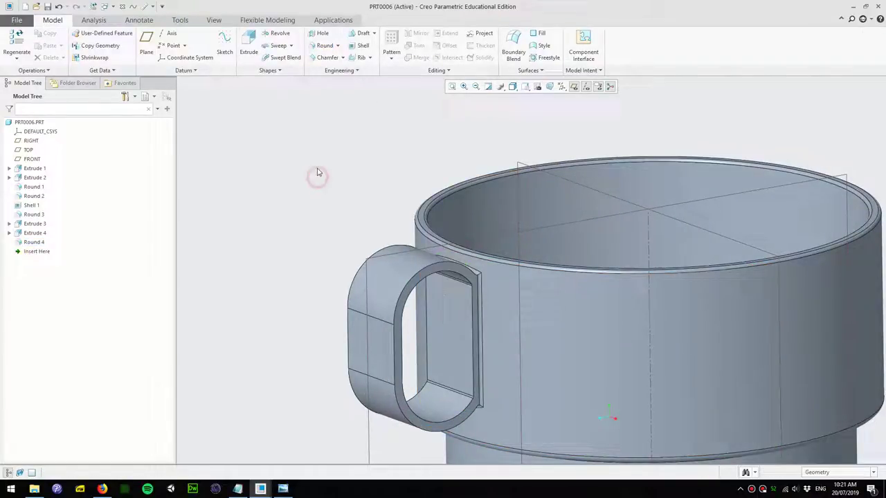
# Add Round 5 on the handle opening's edge loop and outer side edges
pyautogui.click(323, 45)
pyautogui.click(472, 330)
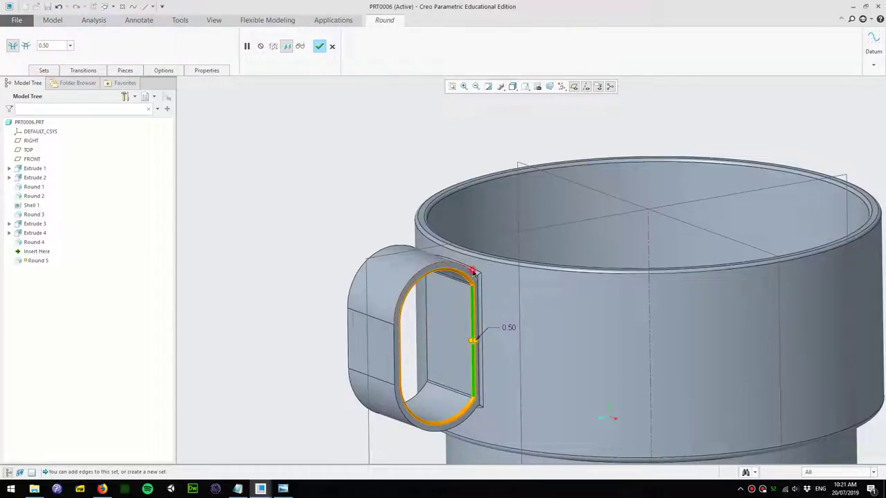
pyautogui.keyDown('ctrl'); pyautogui.click(436, 265); pyautogui.keyUp('ctrl')
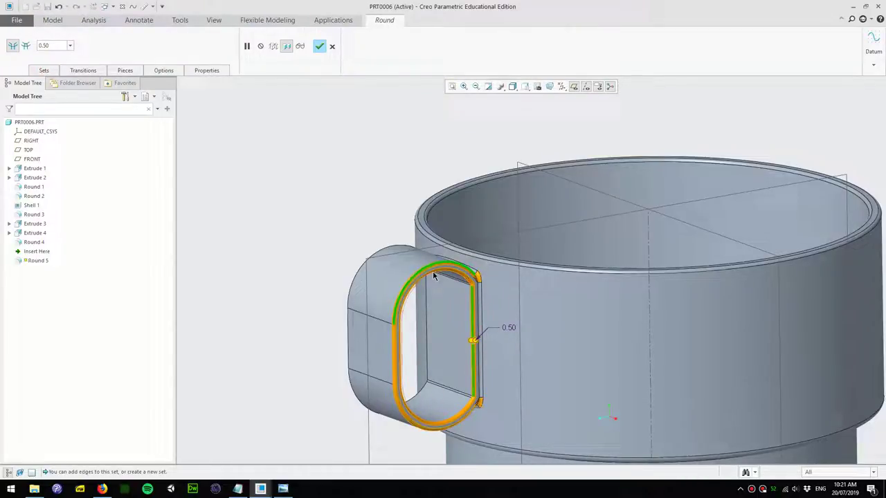
pyautogui.keyDown('ctrl'); pyautogui.click(359, 280); pyautogui.keyUp('ctrl')
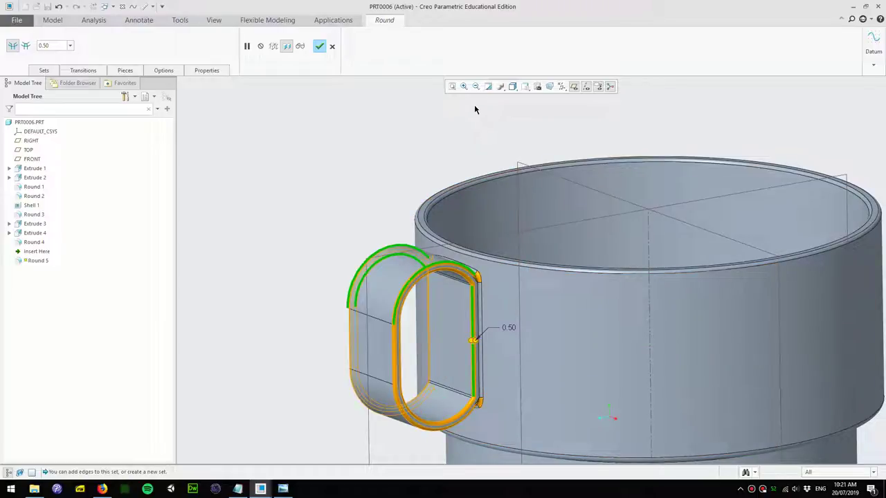
pyautogui.click(320, 47)
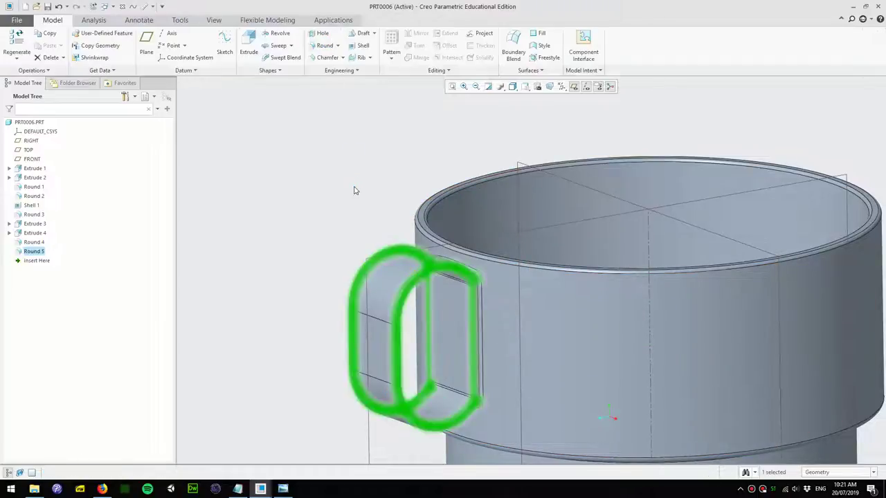
pyautogui.moveTo(616, 362); pyautogui.dragTo(665, 369, button='middle')
# Reset to the standard view, shade with reflections, and hide datum planes and axes
pyautogui.hotkey('ctrl', 'd')
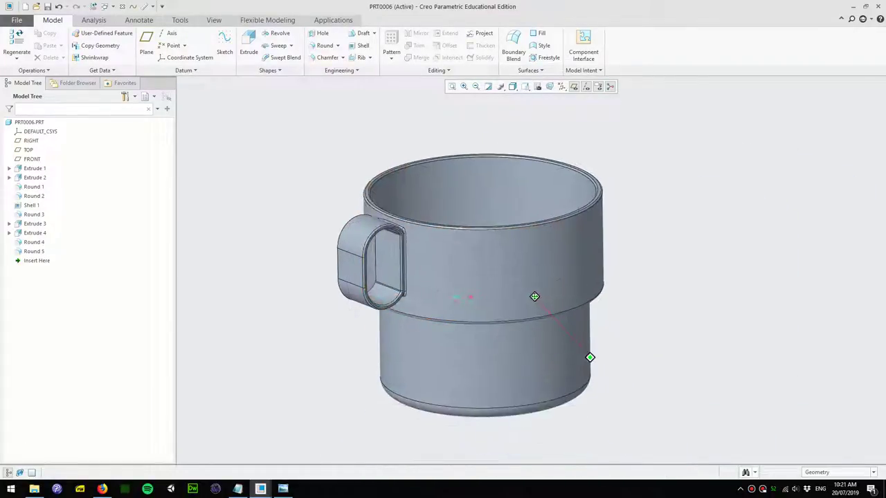
pyautogui.click(512, 86)
pyautogui.click(471, 98)
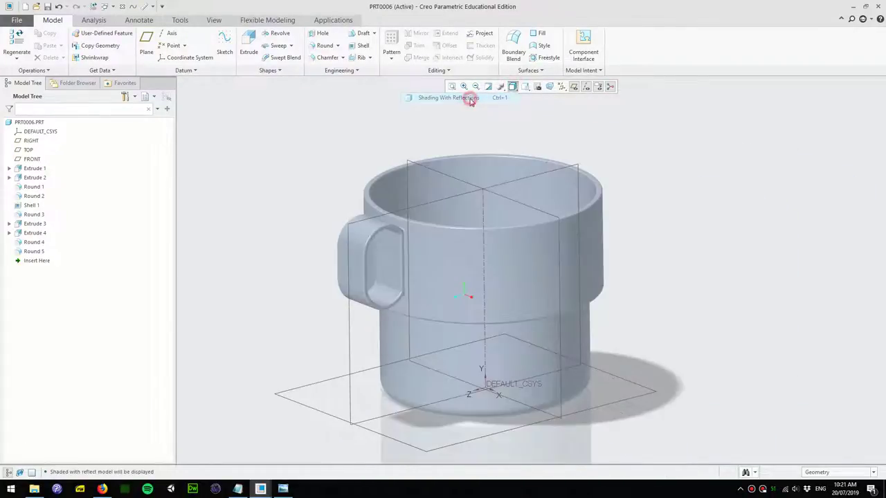
pyautogui.click(574, 86)
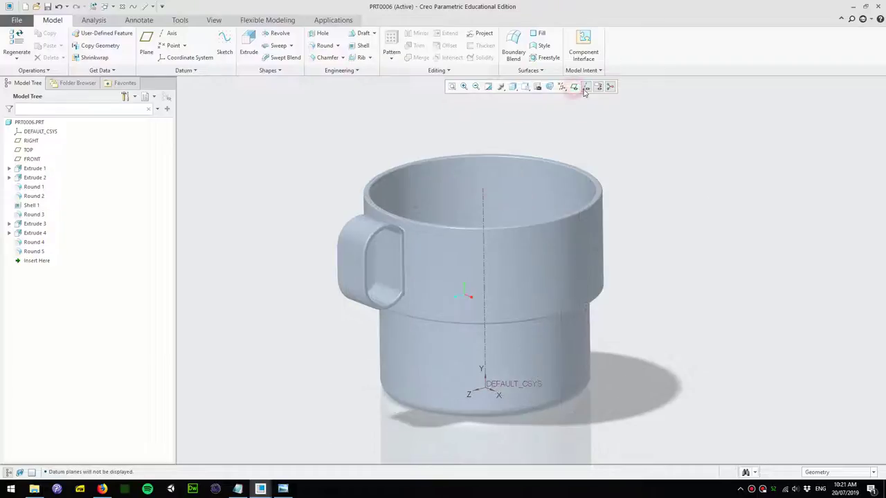
pyautogui.click(586, 87)
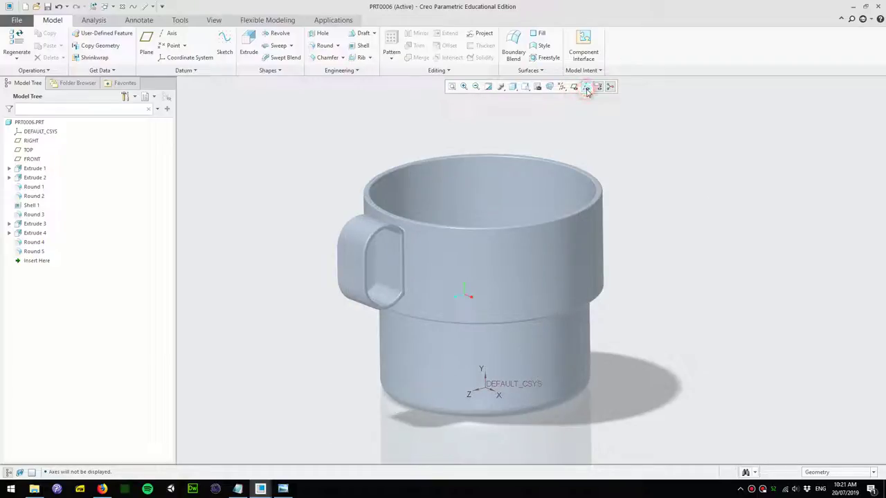
# Hide the model tree panel, the coordinate system and the datum points
pyautogui.moveTo(176, 397); pyautogui.dragTo(101, 391)
pyautogui.click(7, 473)
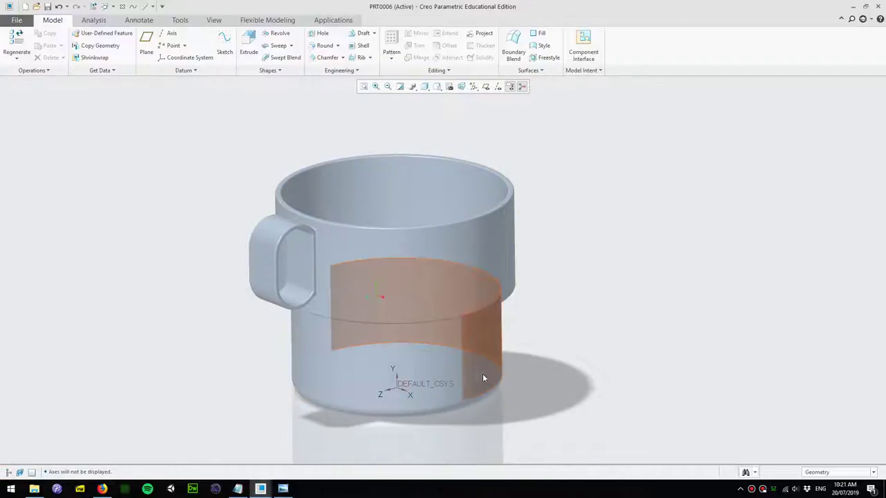
pyautogui.scroll(2, 544, 359)
pyautogui.click(474, 85)
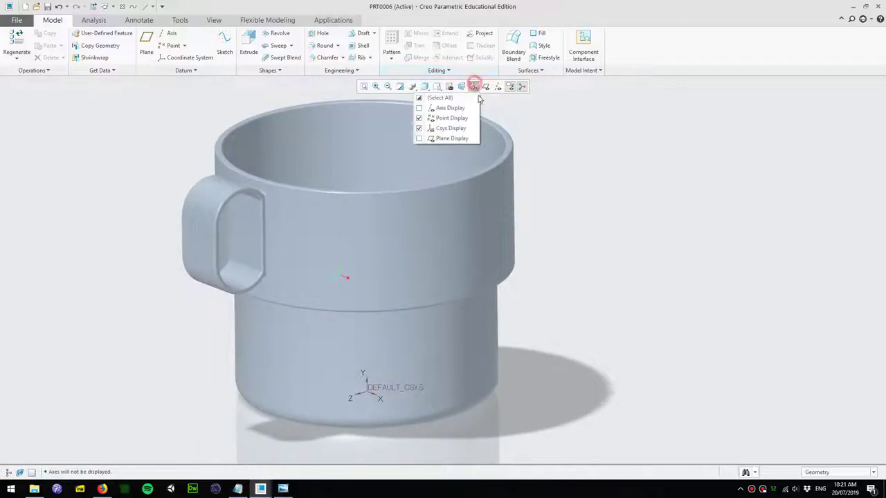
pyautogui.click(418, 128)
pyautogui.click(419, 118)
pyautogui.click(585, 168)
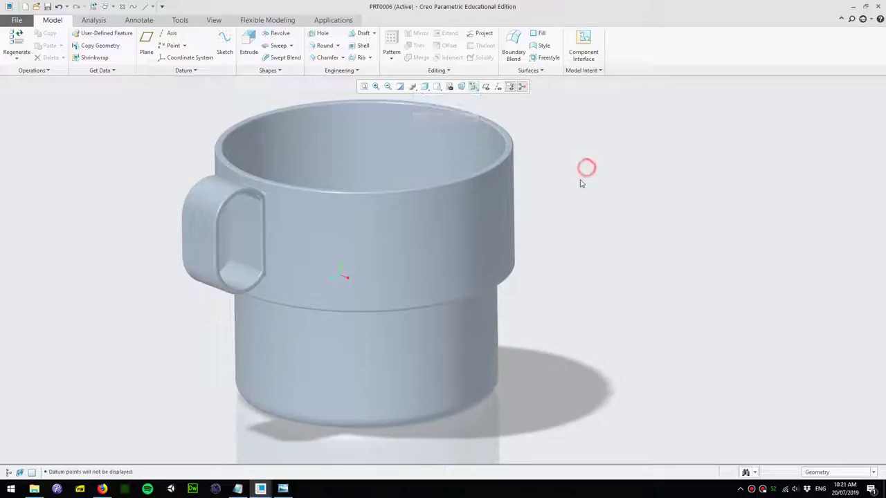
pyautogui.scroll(-1, 496, 268)
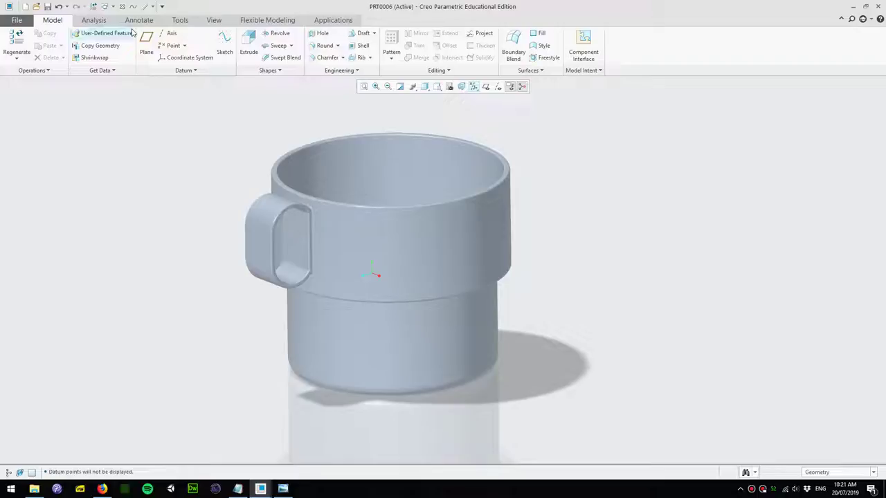
# Apply the white Plastics-Gloss appearance to the entire mug, using the Part selection filter
pyautogui.click(213, 20)
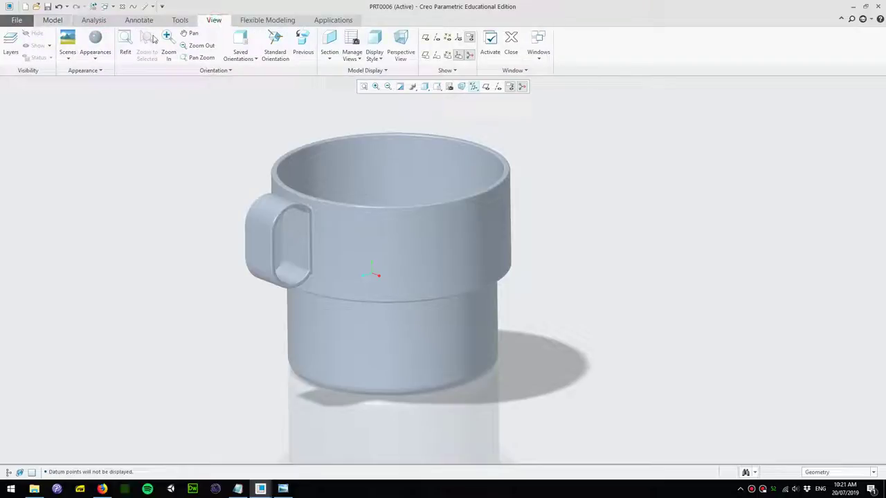
pyautogui.click(101, 59)
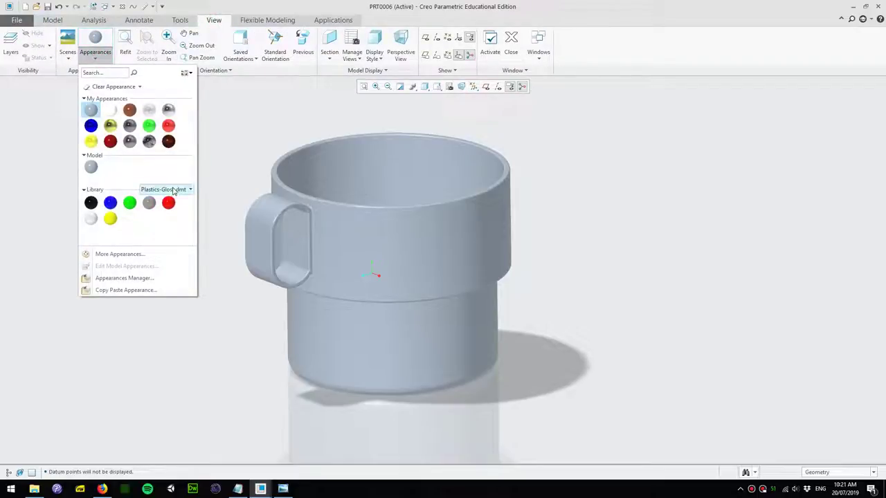
pyautogui.click(177, 189)
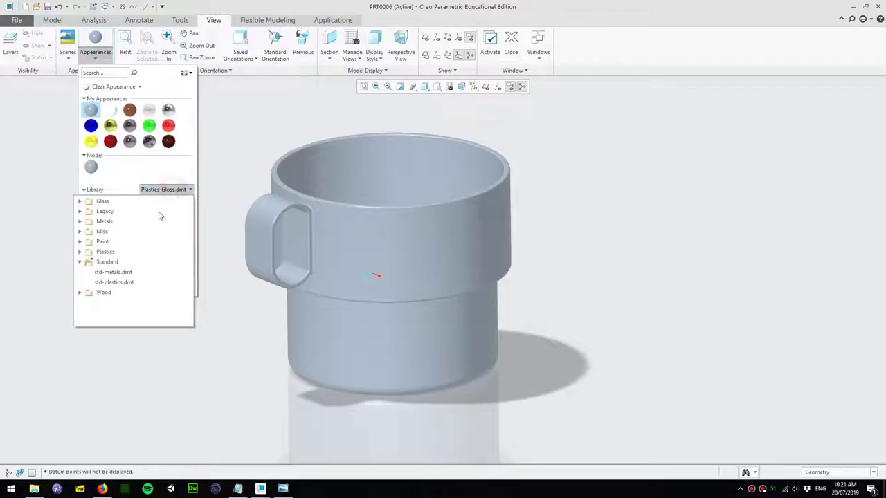
pyautogui.click(79, 252)
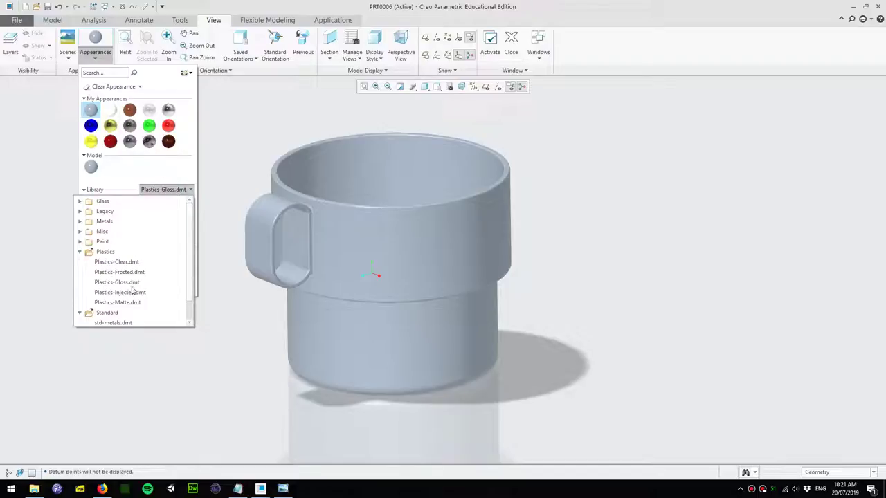
pyautogui.click(129, 282)
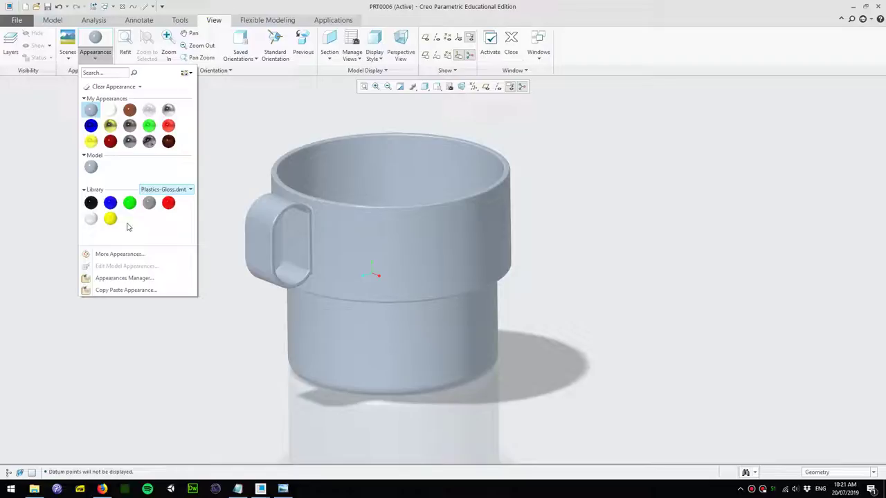
pyautogui.click(90, 219)
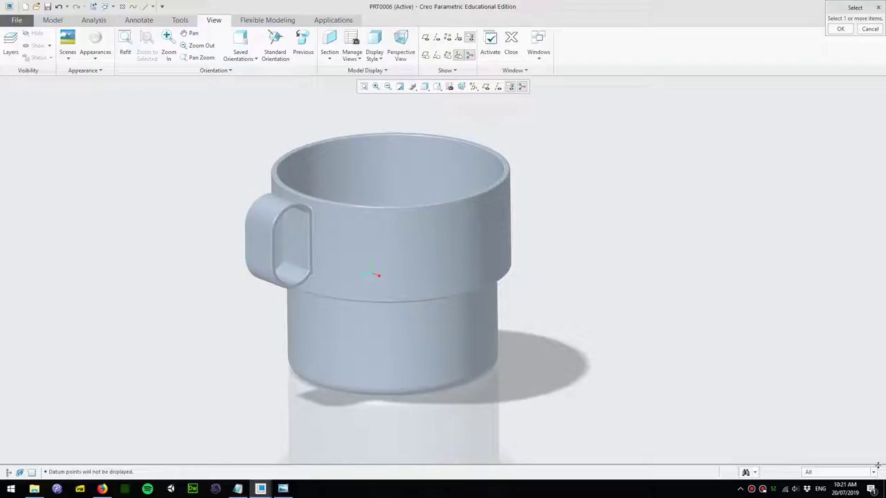
pyautogui.click(875, 471)
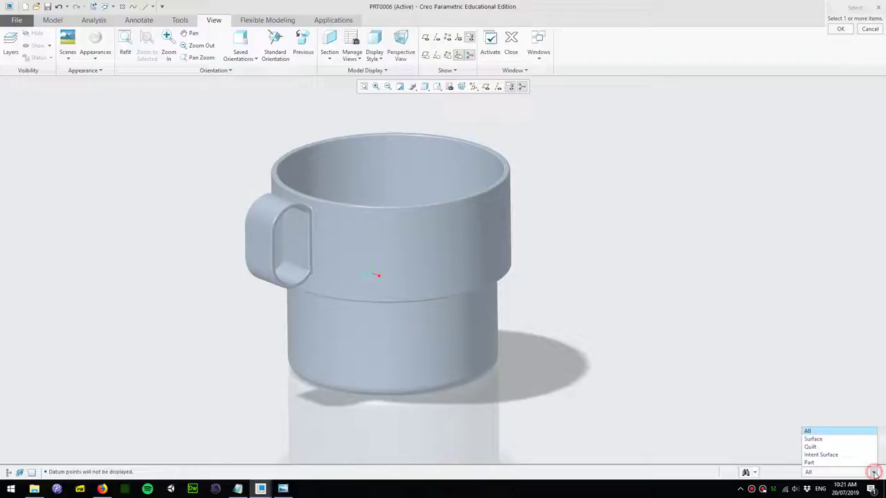
pyautogui.click(838, 463)
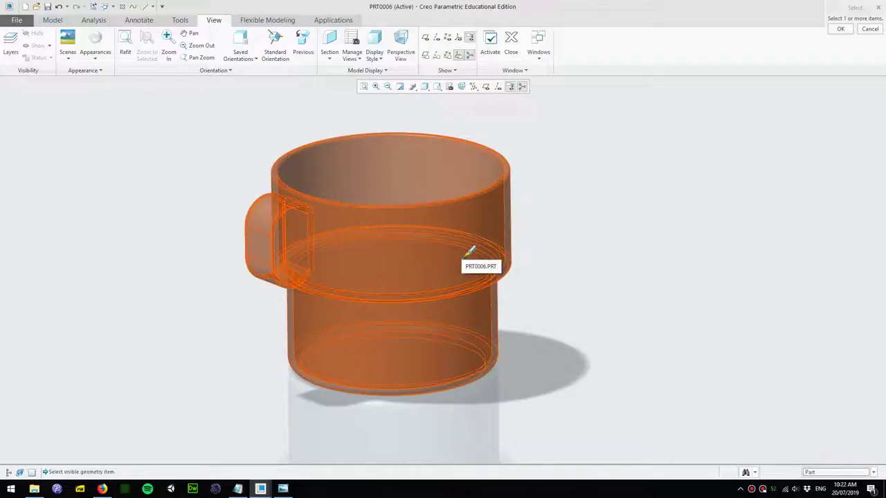
pyautogui.click(469, 249)
pyautogui.click(838, 30)
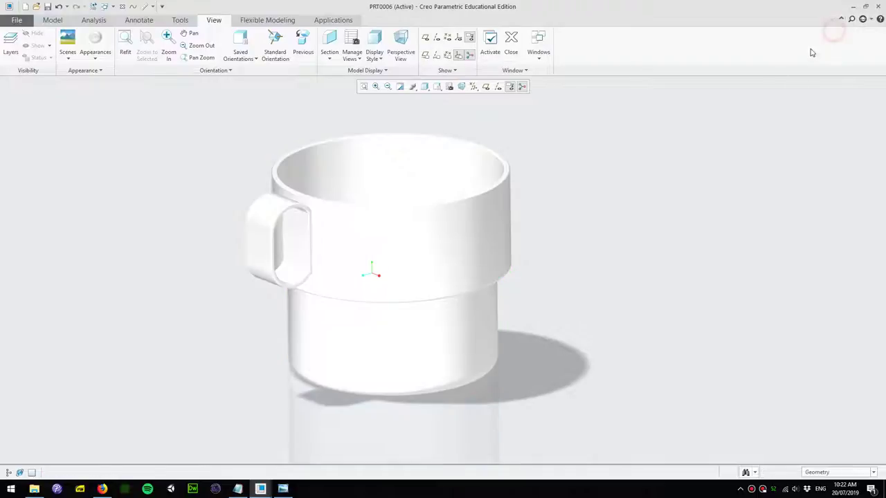
# Apply the warm wood-toned scene to the mug
pyautogui.scroll(-2, 599, 338)
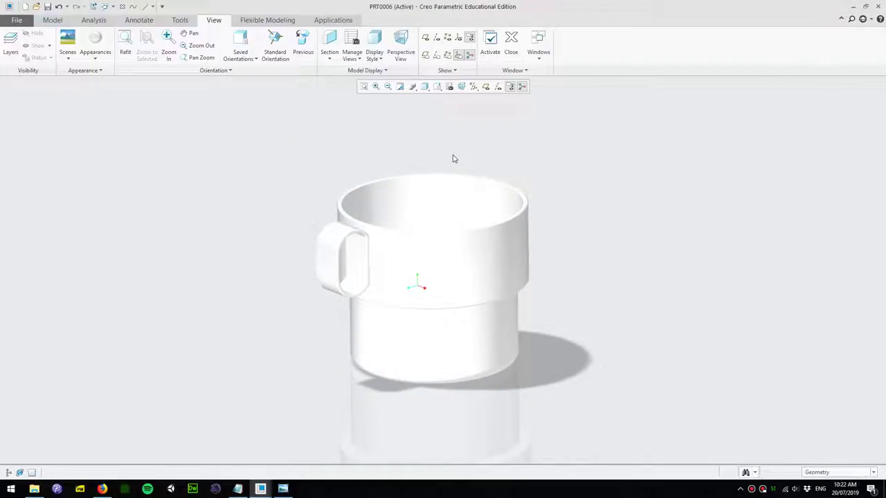
pyautogui.click(68, 60)
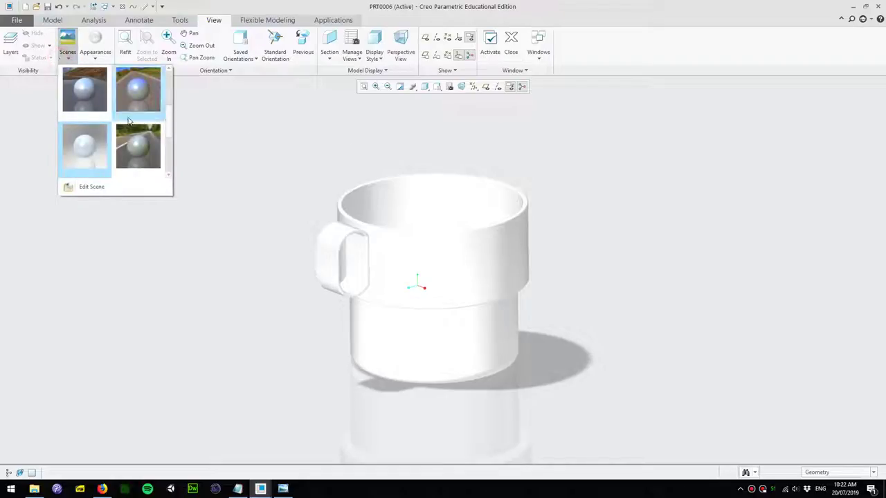
pyautogui.scroll(-3, 146, 140)
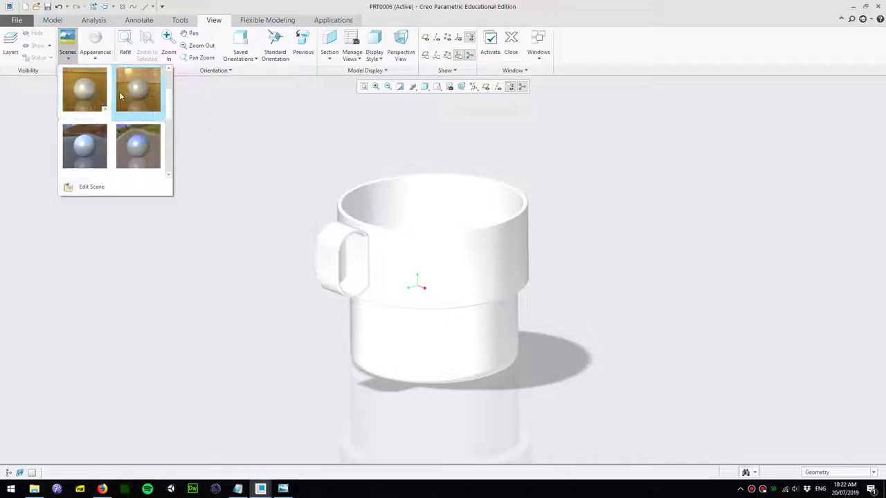
pyautogui.click(92, 90)
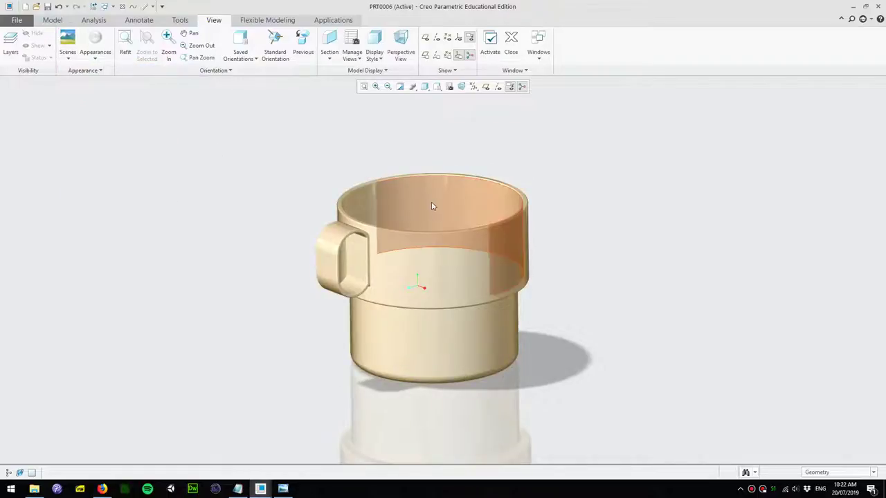
# Turn on ambient occlusion and the scene background, then view the rim from above
pyautogui.click(412, 86)
pyautogui.click(353, 98)
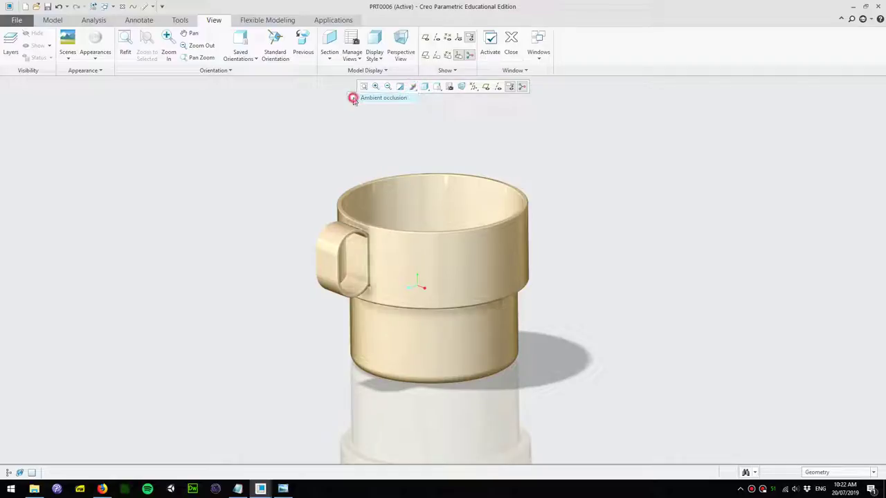
pyautogui.click(412, 85)
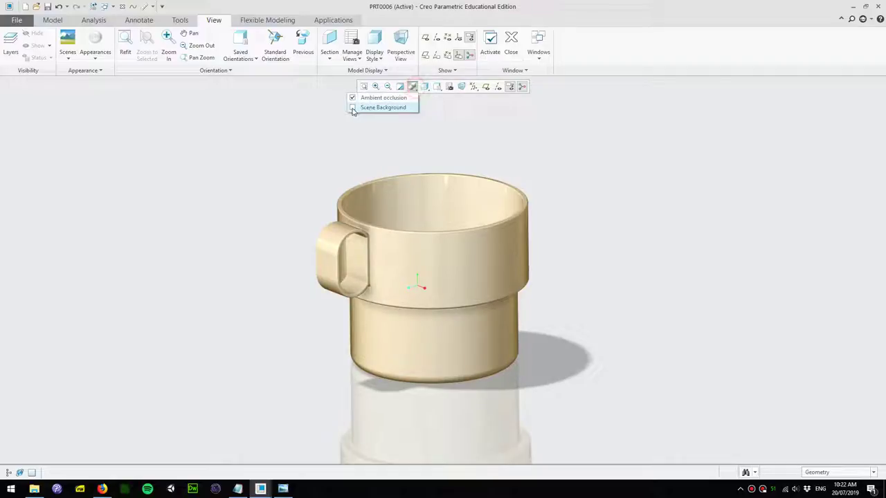
pyautogui.click(353, 108)
pyautogui.click(412, 85)
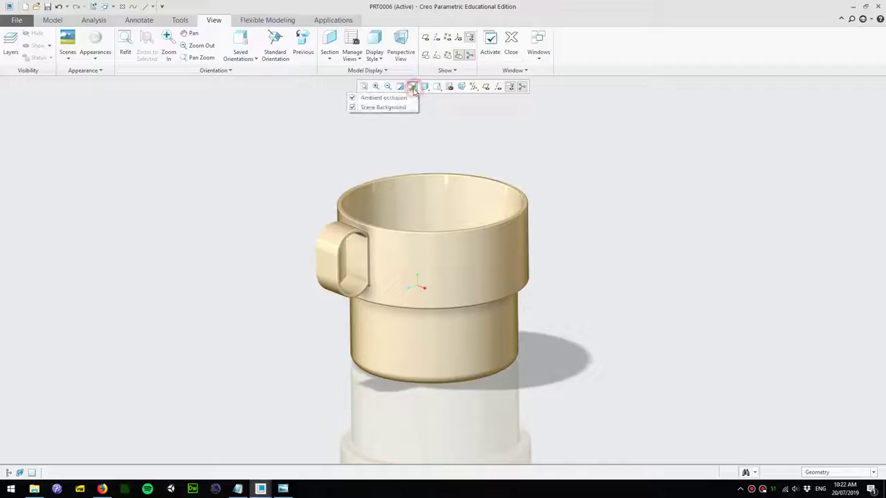
pyautogui.click(427, 88)
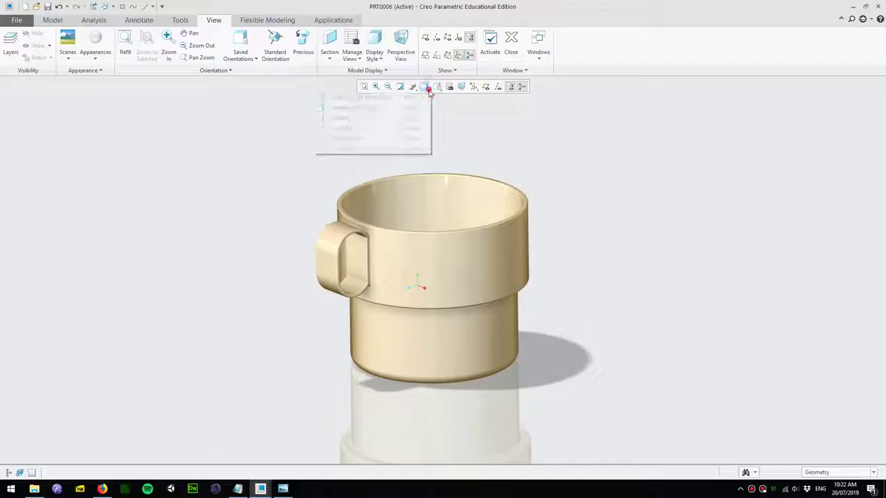
pyautogui.moveTo(457, 116); pyautogui.dragTo(393, 105, button='middle')
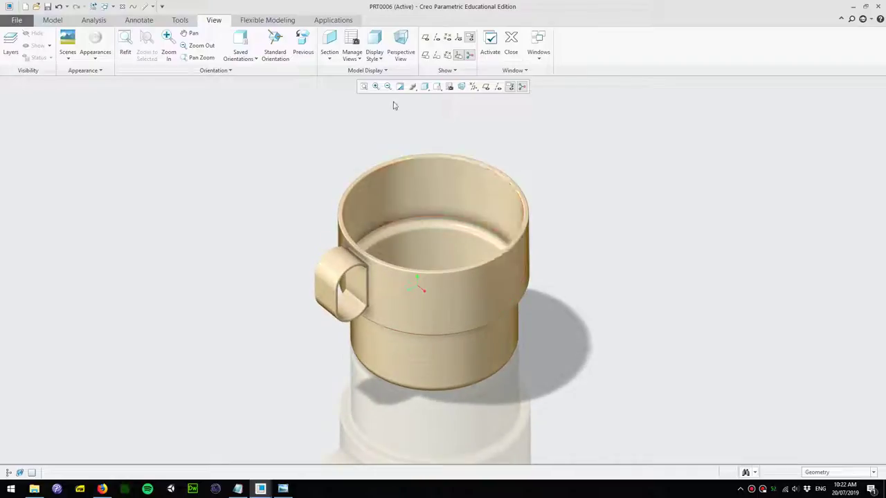
# Switch to the Render Studio application
pyautogui.click(325, 20)
pyautogui.click(289, 40)
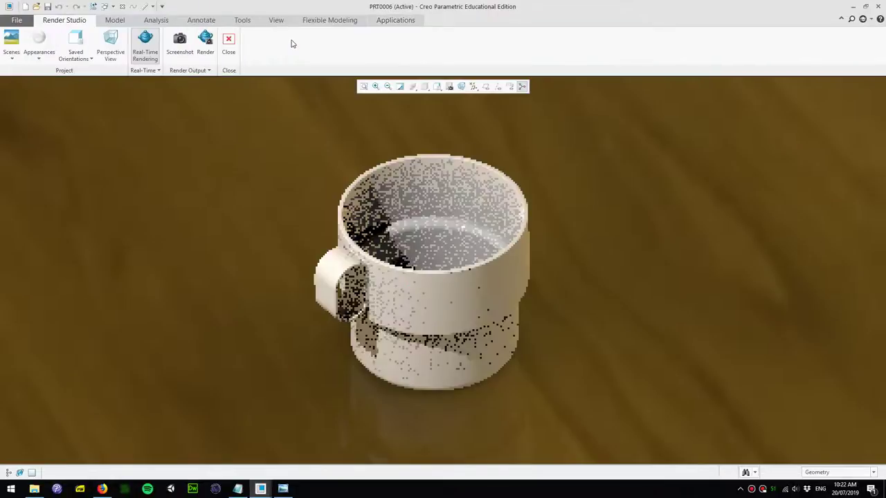
pyautogui.scroll(3, 415, 173)
pyautogui.scroll(-2, 408, 163)
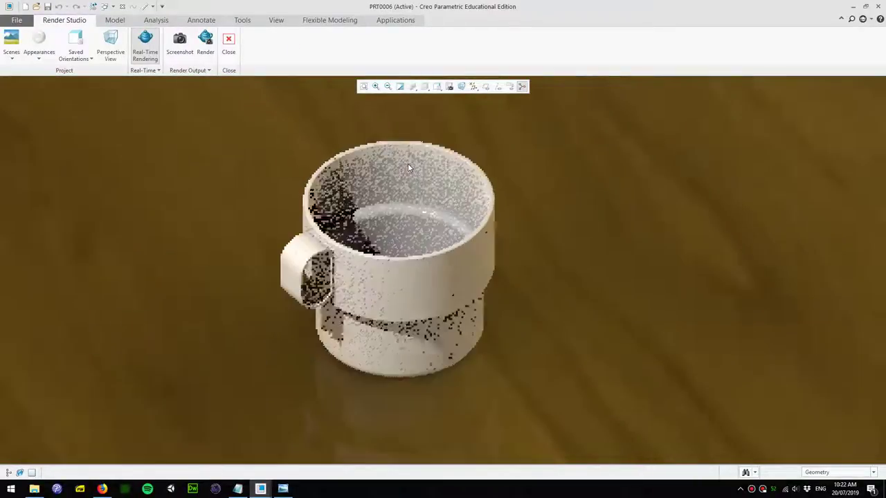
pyautogui.scroll(-2, 407, 163)
# Apply the wooden-floor render scene to the mug
pyautogui.click(14, 52)
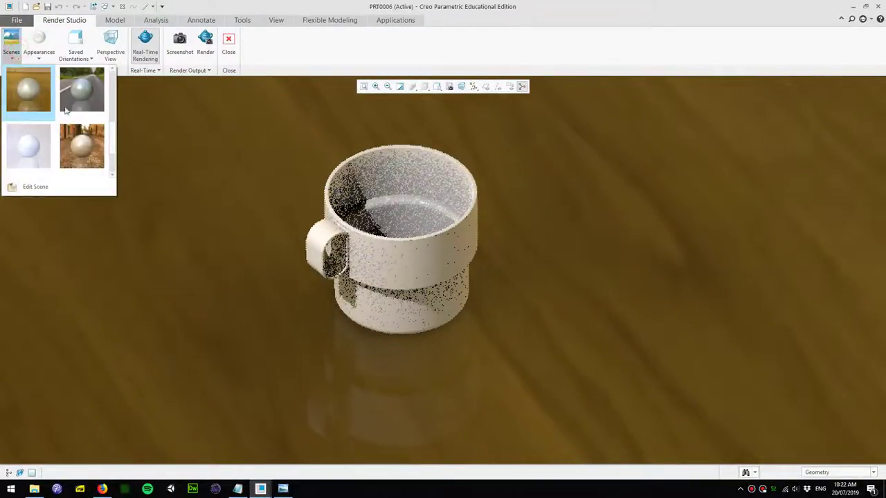
pyautogui.scroll(-2, 103, 125)
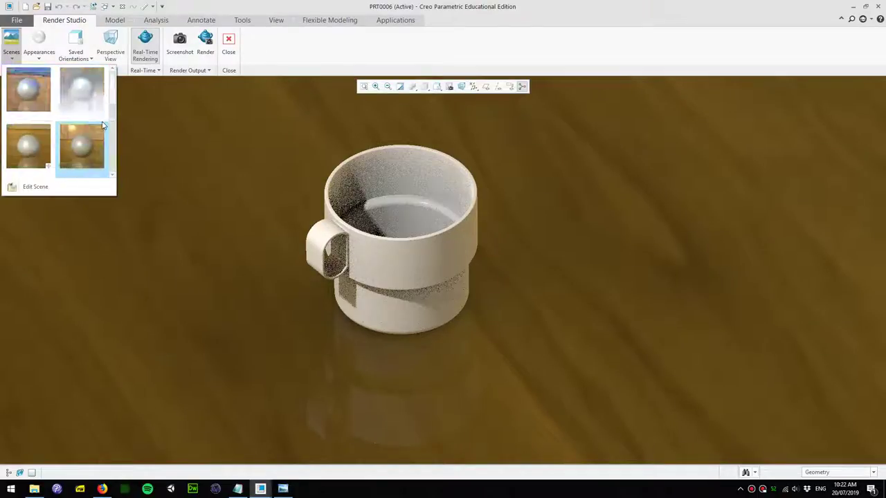
pyautogui.click(90, 142)
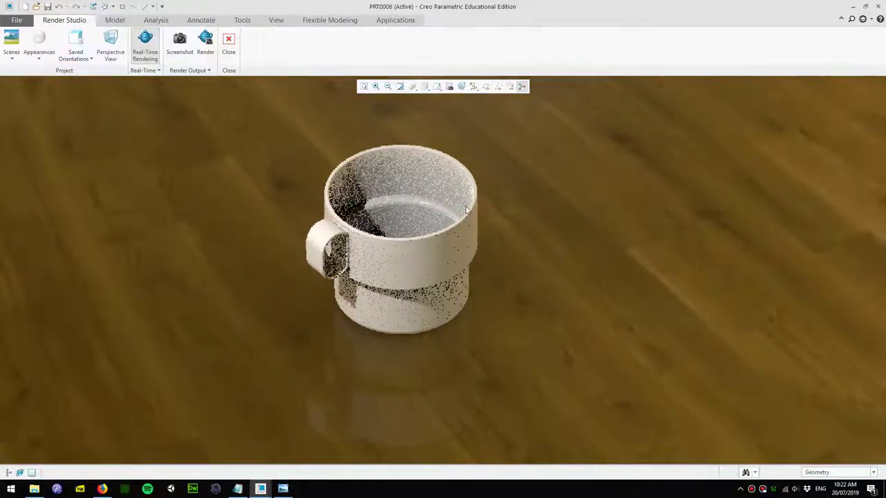
pyautogui.scroll(-2, 437, 198)
pyautogui.scroll(3, 437, 197)
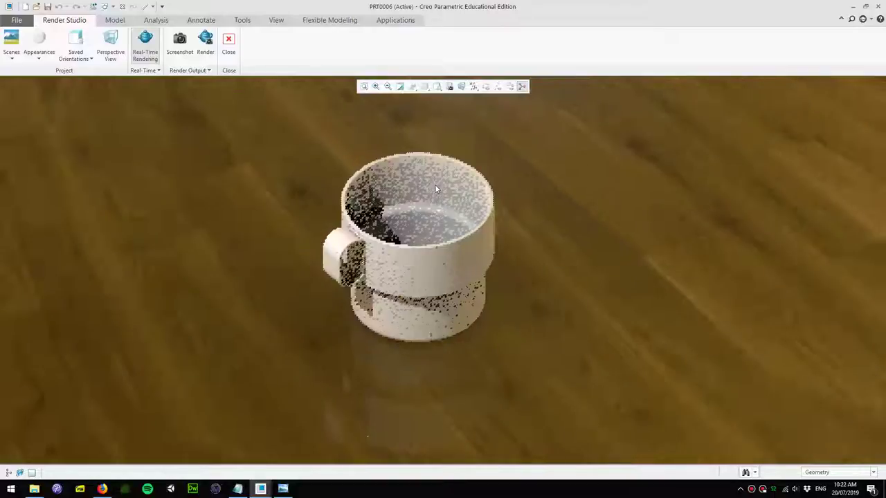
pyautogui.moveTo(453, 239)
pyautogui.mouseDown(button='middle')
pyautogui.moveTo(463, 242)
pyautogui.moveTo(443, 249)
pyautogui.moveTo(453, 221)
pyautogui.moveTo(450, 234)
pyautogui.mouseUp(button='middle')
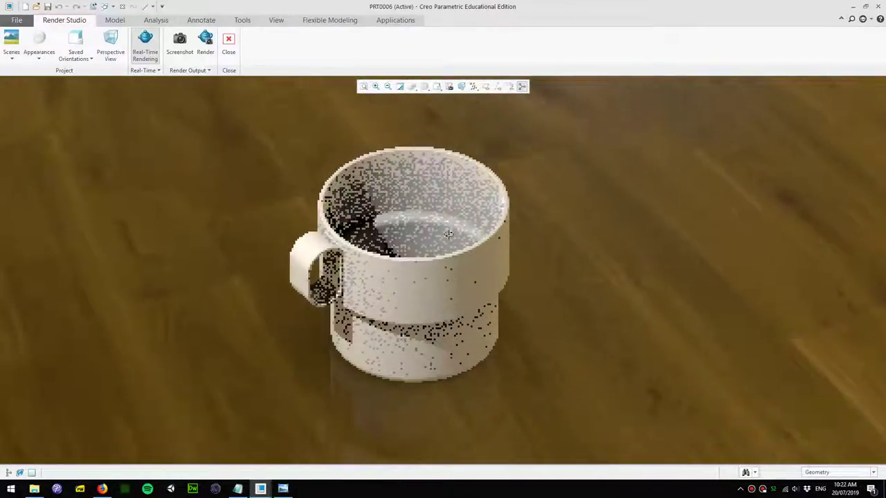
pyautogui.scroll(1, 414, 189)
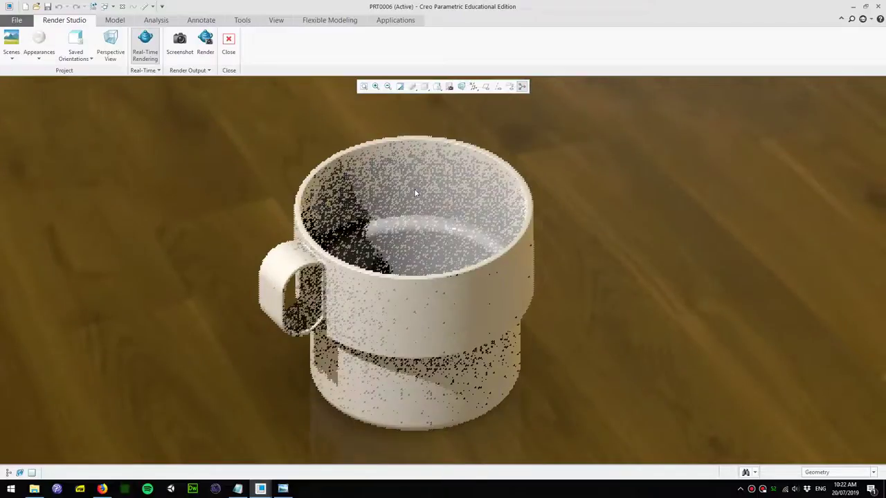
# Turn on Perspective View and orbit to look down into the mug
pyautogui.click(205, 50)
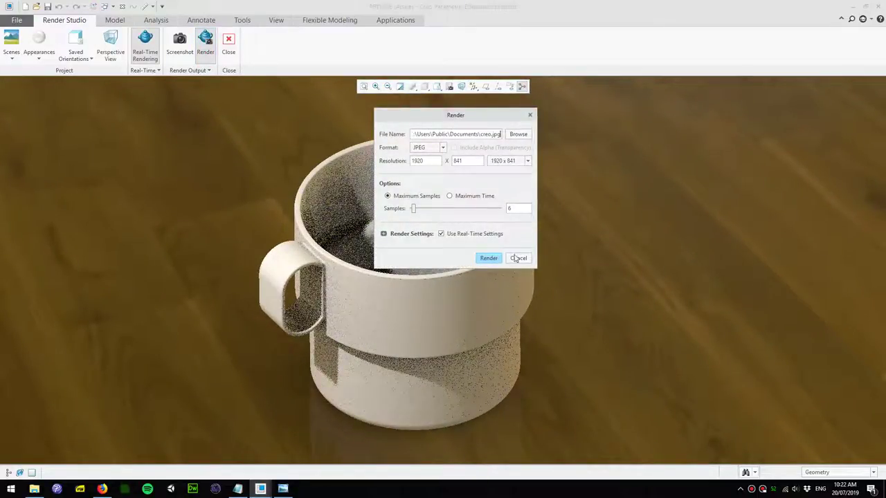
pyautogui.click(518, 258)
pyautogui.click(110, 47)
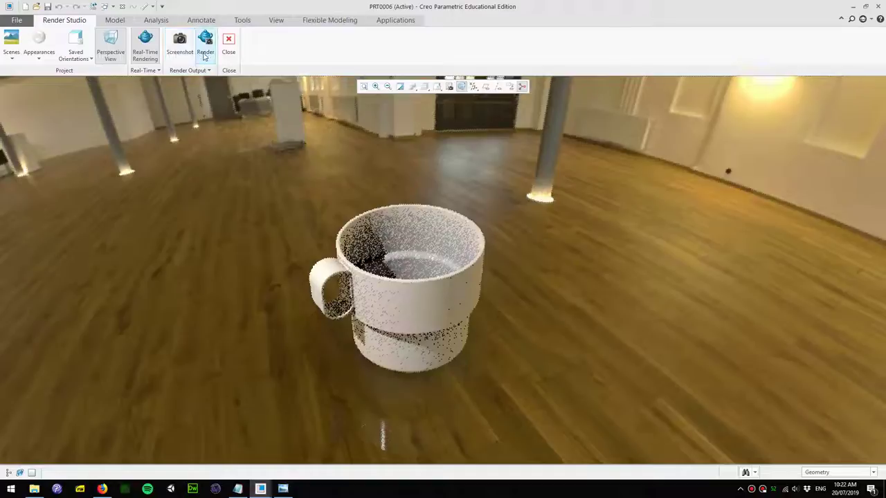
pyautogui.scroll(3, 412, 299)
pyautogui.moveTo(411, 298); pyautogui.dragTo(401, 266, button='middle')
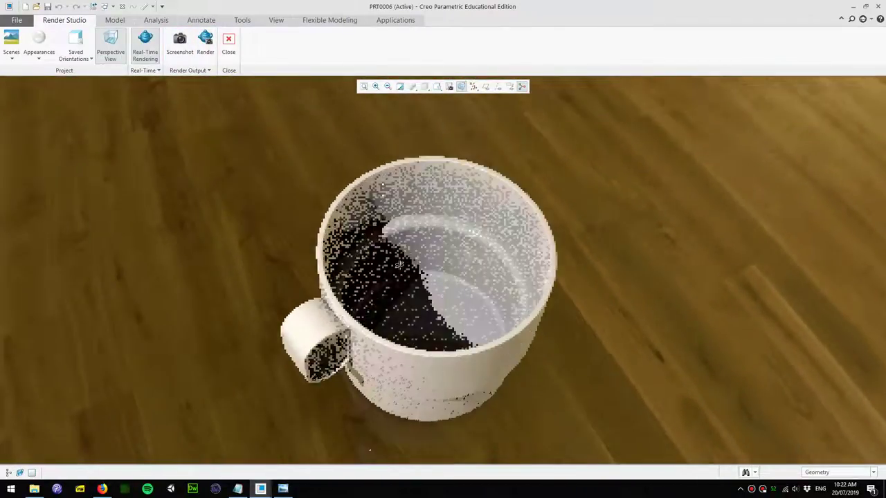
# Raise the scene's environment zoom to 79 in the Scene Editor, enlarging the floor planks
pyautogui.click(10, 54)
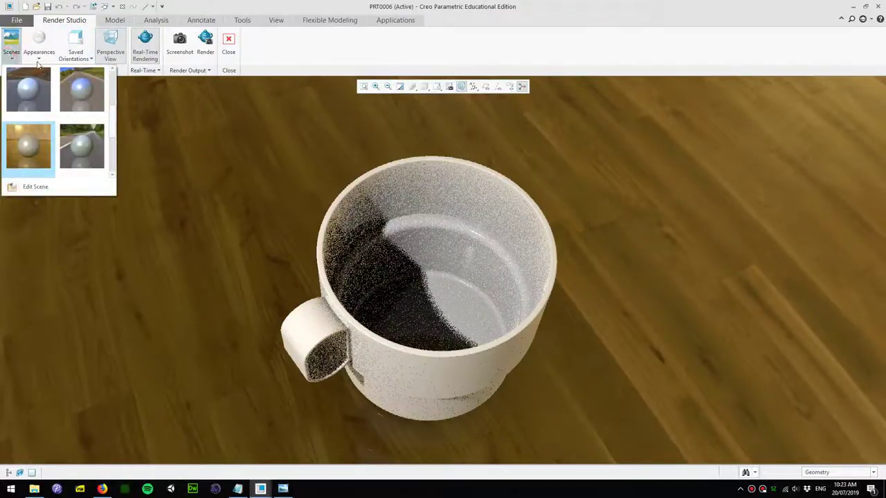
pyautogui.click(53, 186)
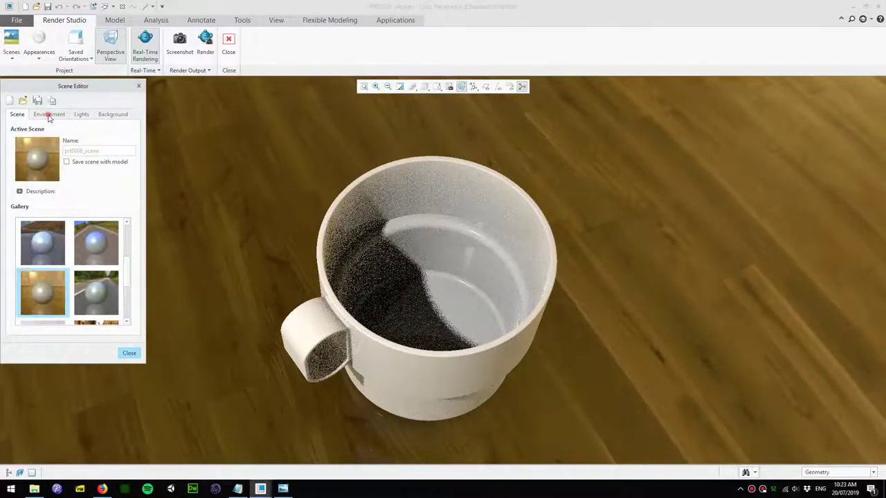
pyautogui.click(48, 115)
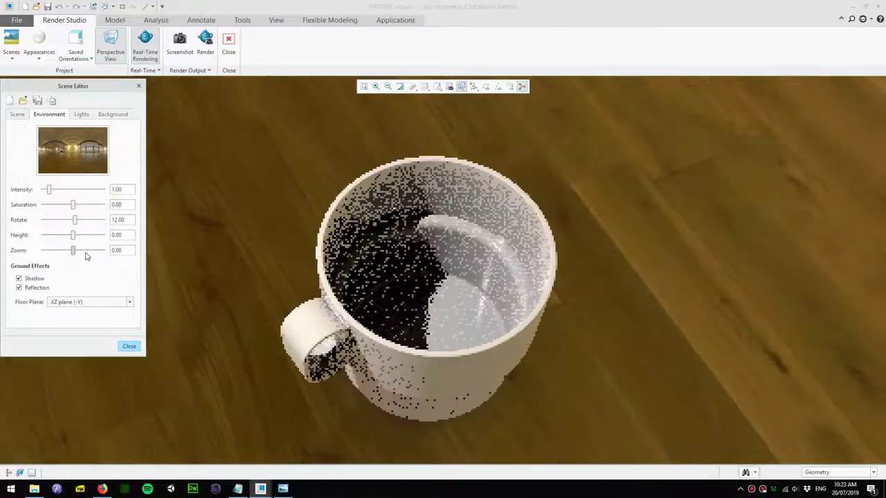
pyautogui.click(86, 250)
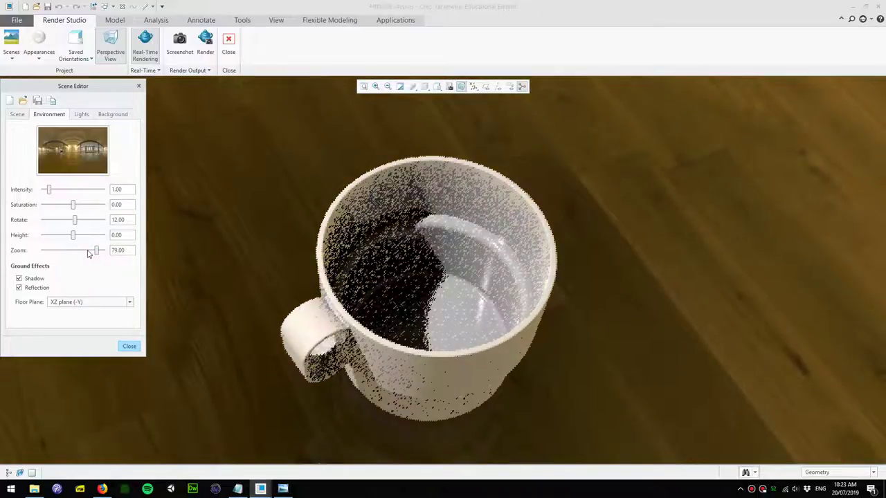
pyautogui.click(92, 253)
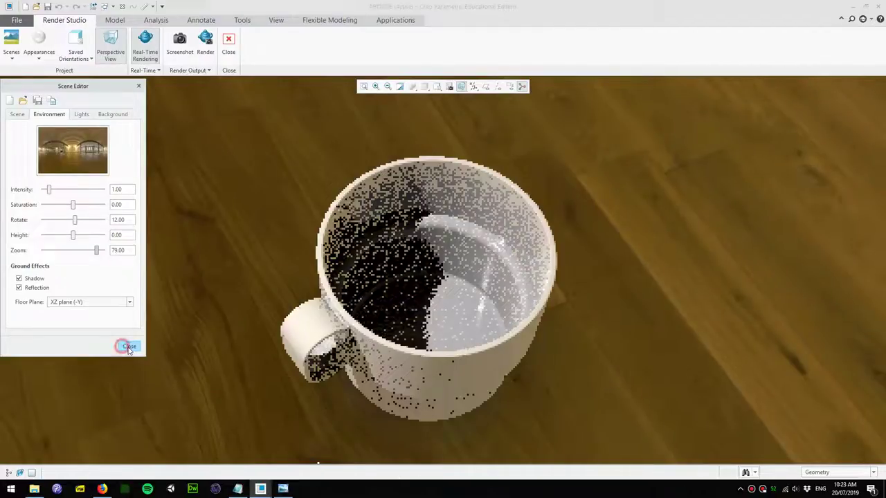
# Turn the handle toward the front and render a 1920 x 841 JPEG with more samples
pyautogui.click(129, 346)
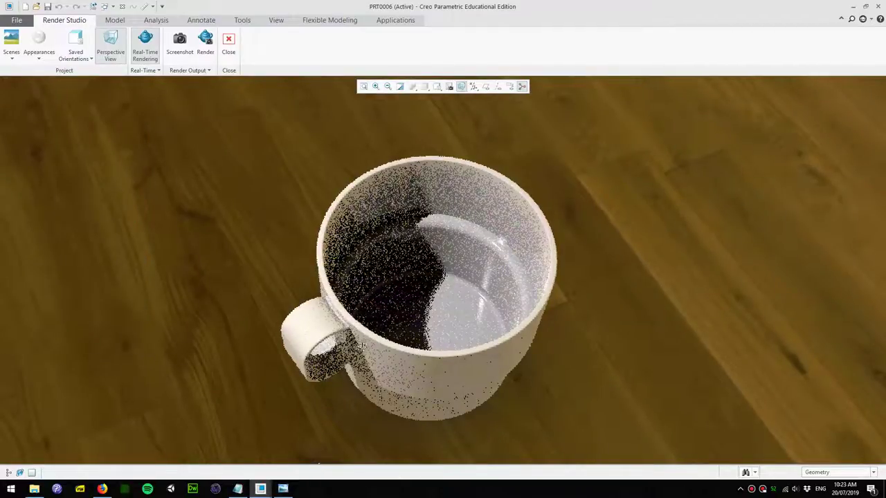
pyautogui.moveTo(362, 346); pyautogui.dragTo(325, 276, button='middle')
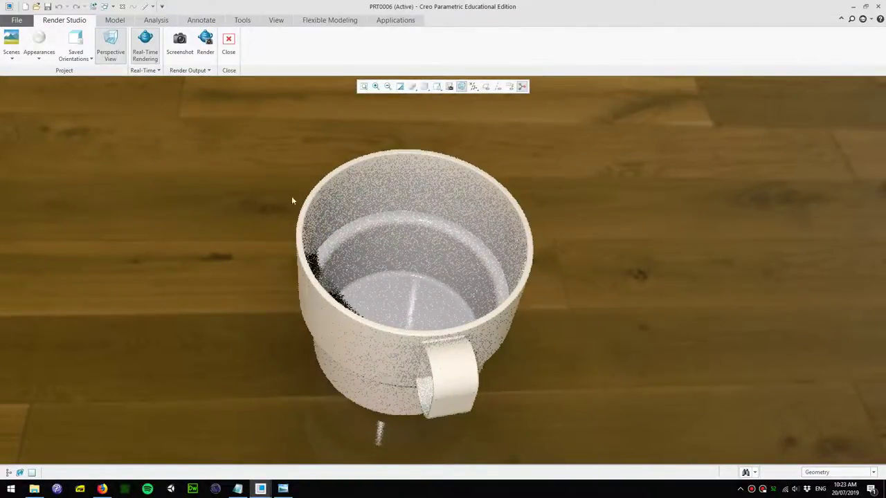
pyautogui.click(205, 43)
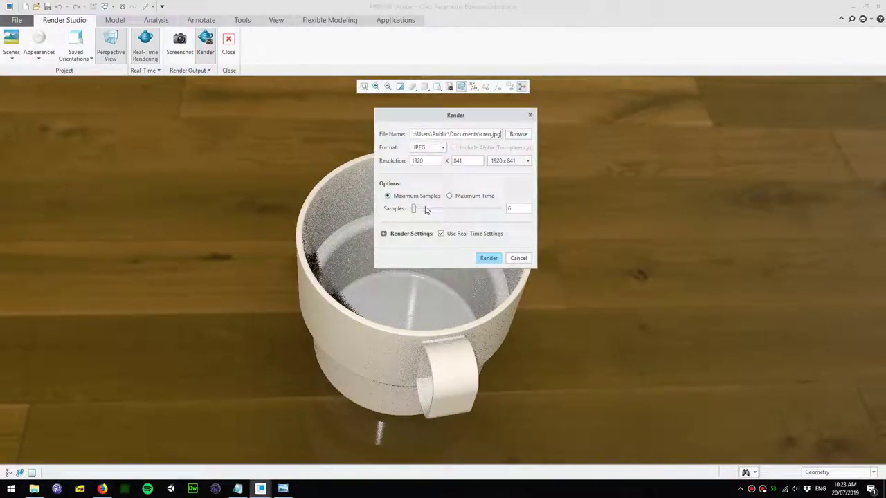
pyautogui.moveTo(426, 210); pyautogui.dragTo(429, 210)
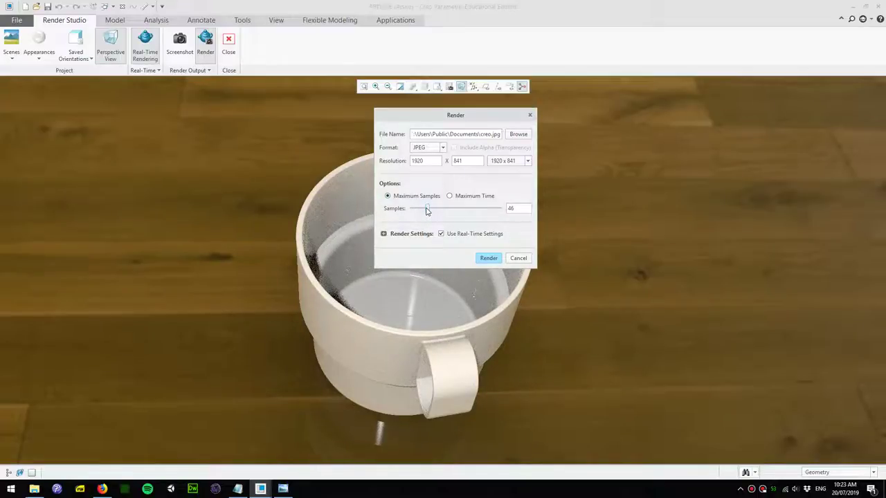
pyautogui.moveTo(426, 210); pyautogui.dragTo(423, 211)
pyautogui.click(489, 258)
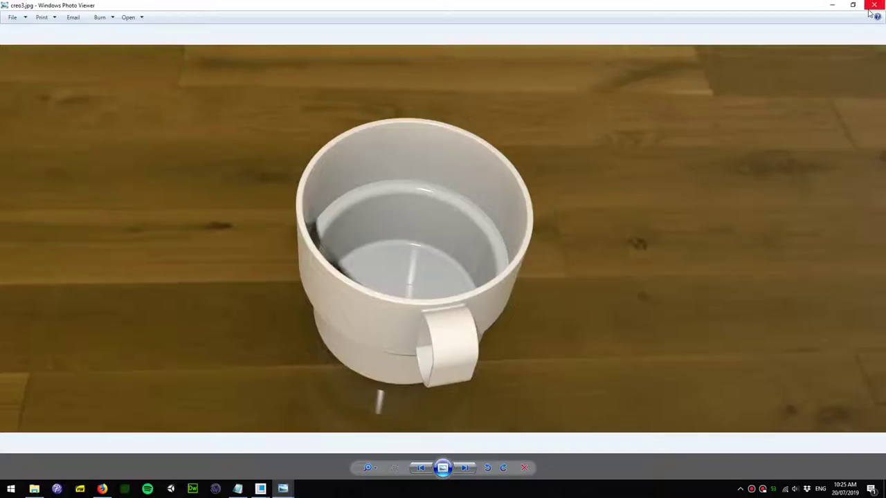
# Compare creo3.jpg with the earlier blue mug creo2.jpg, then close Windows Photo Viewer
pyautogui.click(467, 468)
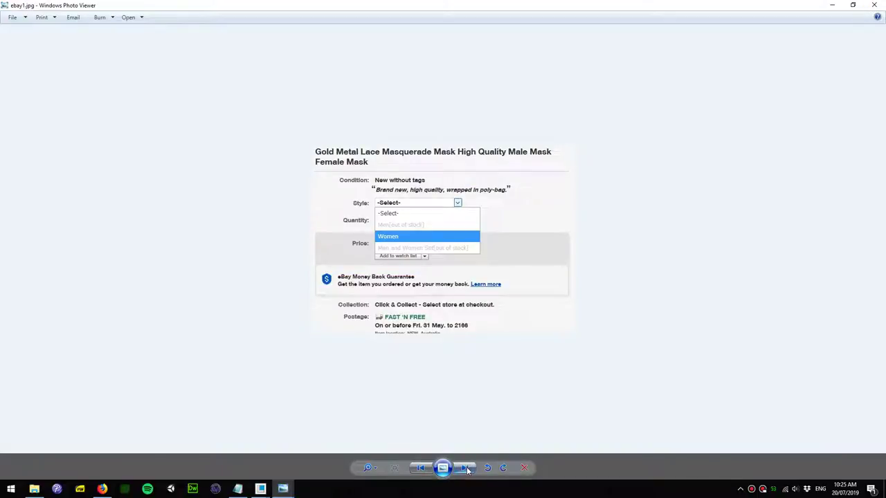
pyautogui.click(420, 468)
pyautogui.click(420, 468)
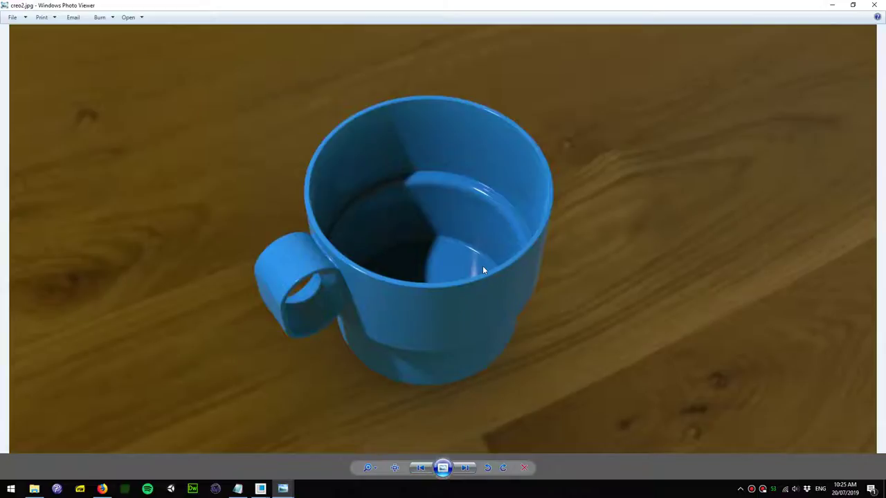
pyautogui.click(874, 5)
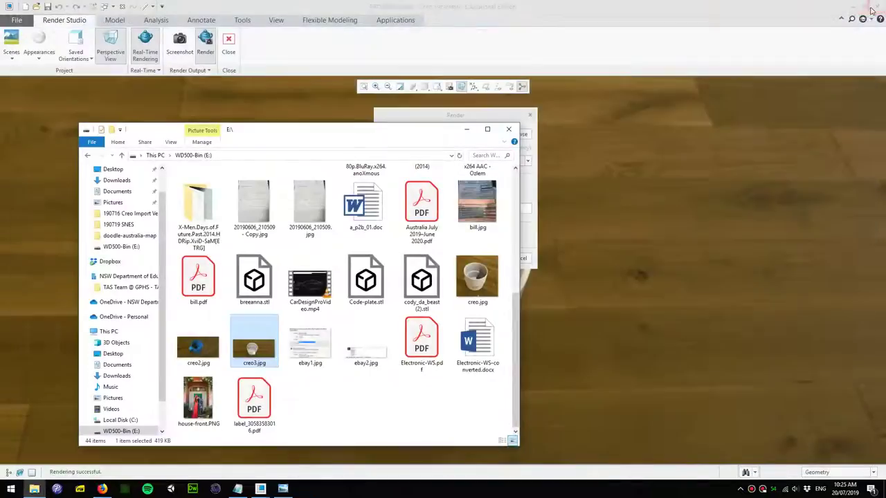
# Minimize File Explorer and cancel the Render dialog
pyautogui.click(466, 130)
pyautogui.click(519, 259)
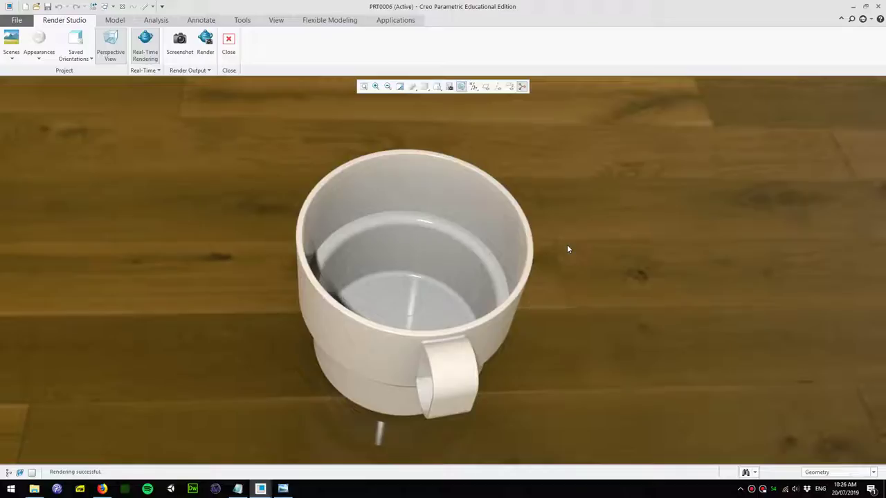